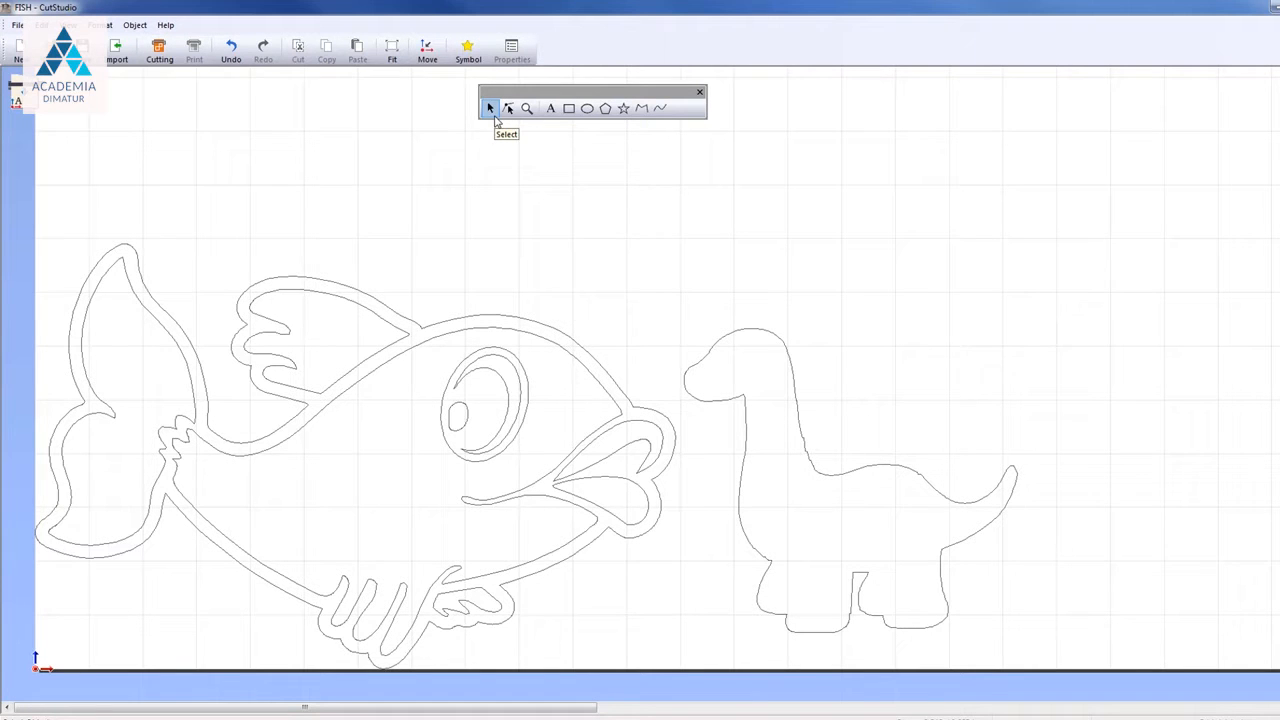
Select the fish and the dinosaur together, and clear the selection.
click(422, 385)
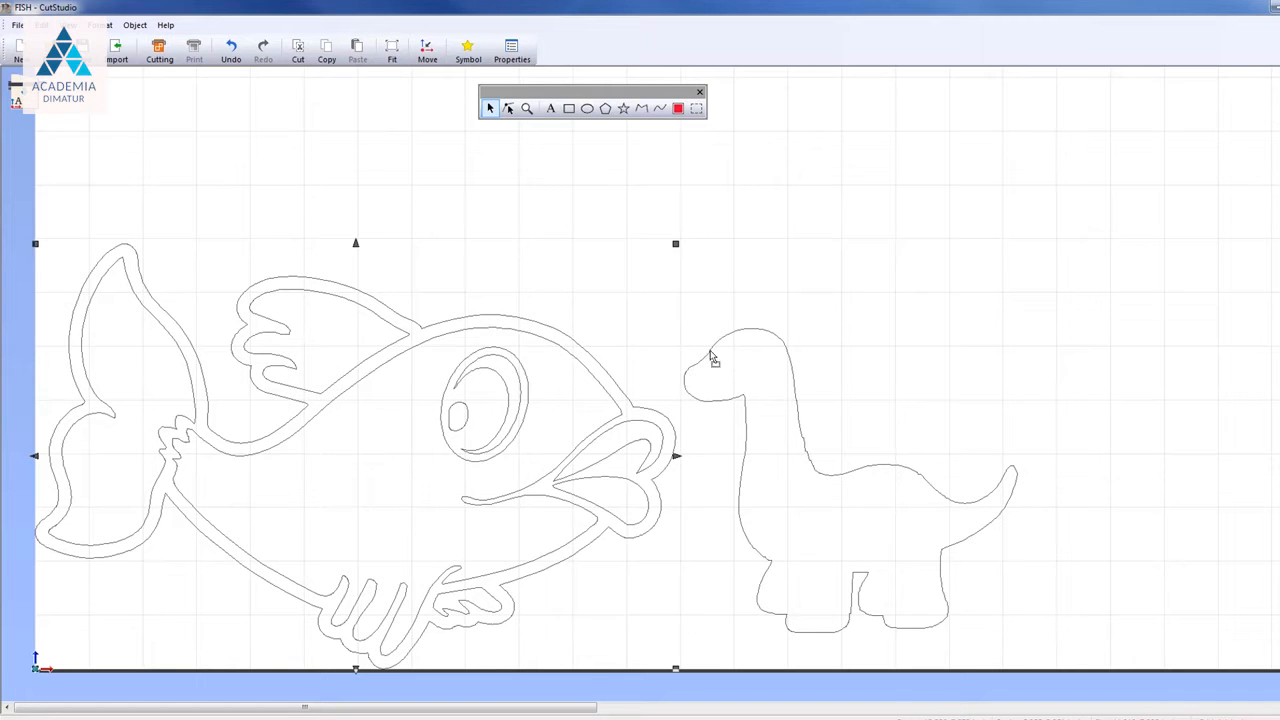
shift+click(829, 511)
click(887, 191)
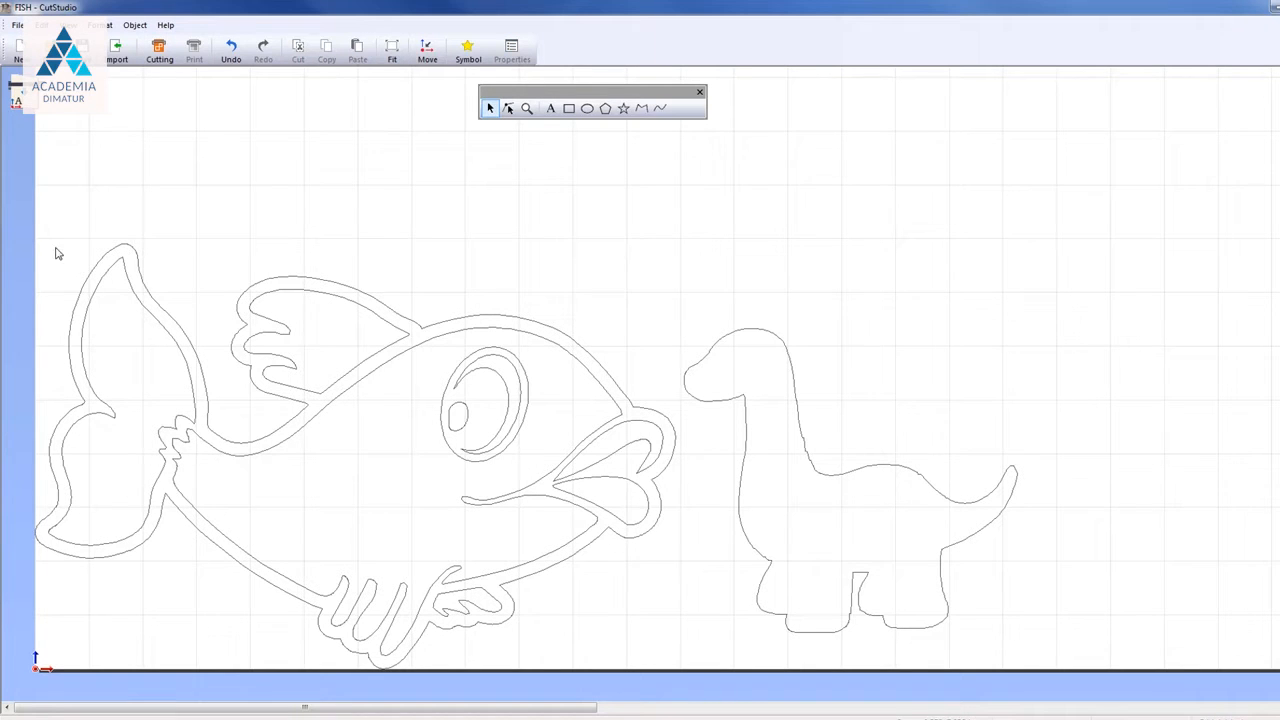
Select the fish and dinosaur with one enclosing selection box, and reselect them with Select All.
drag(12, 193, 1080, 678)
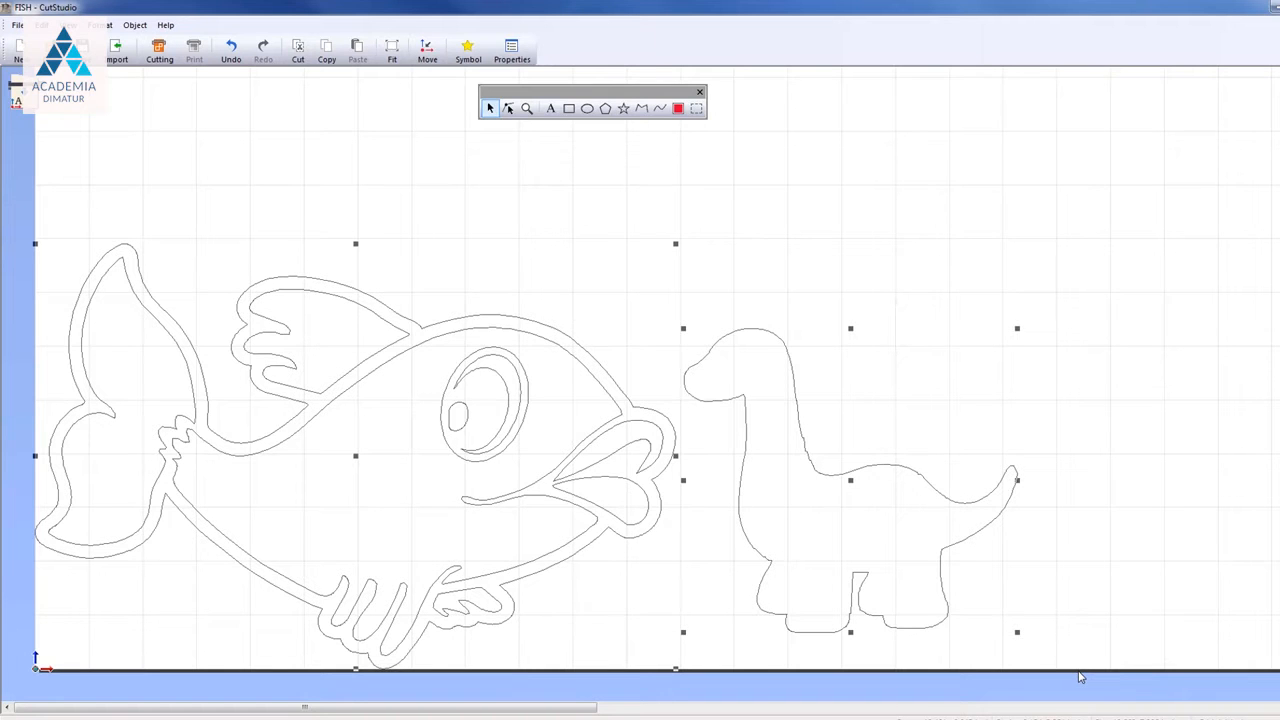
click(614, 212)
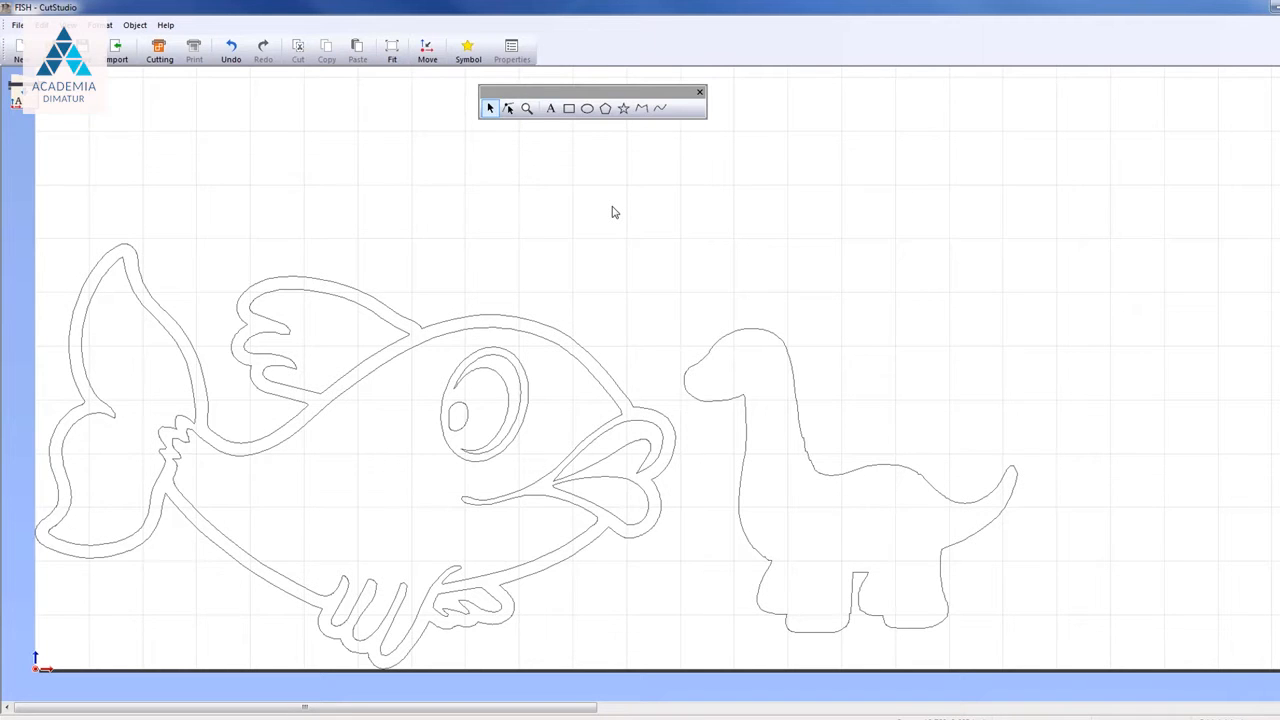
key(ctrl+a)
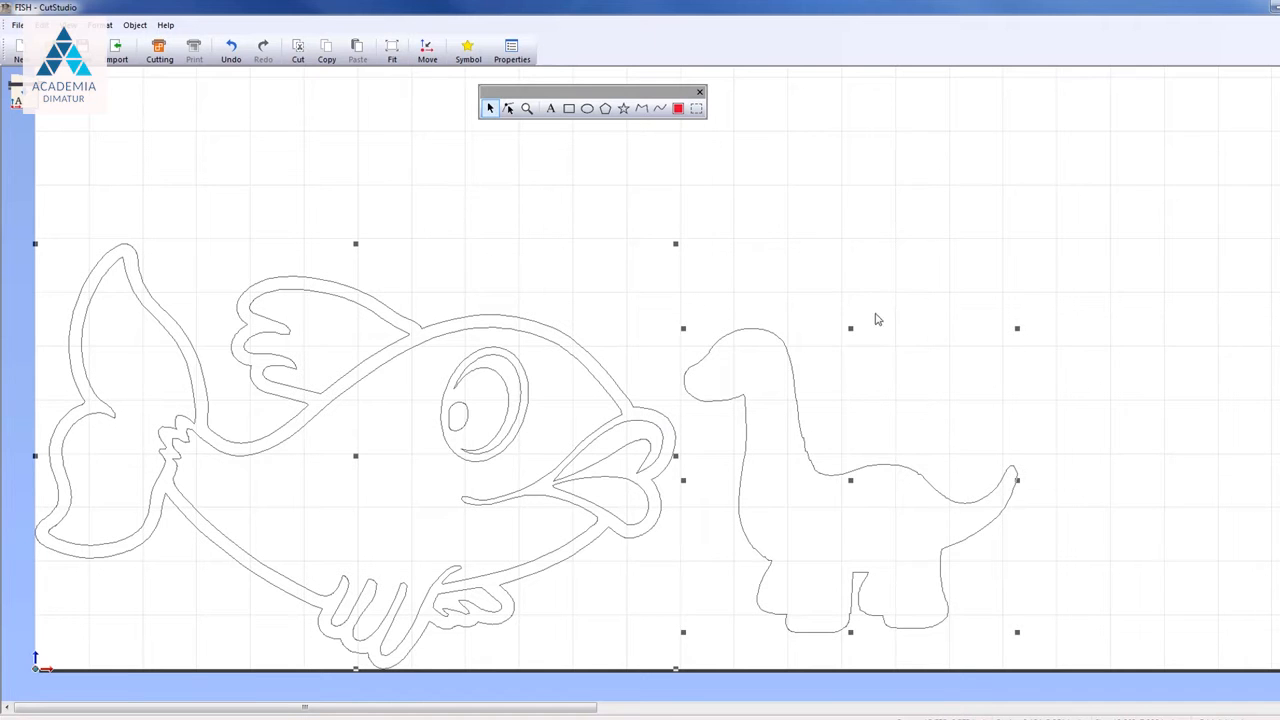
click(527, 458)
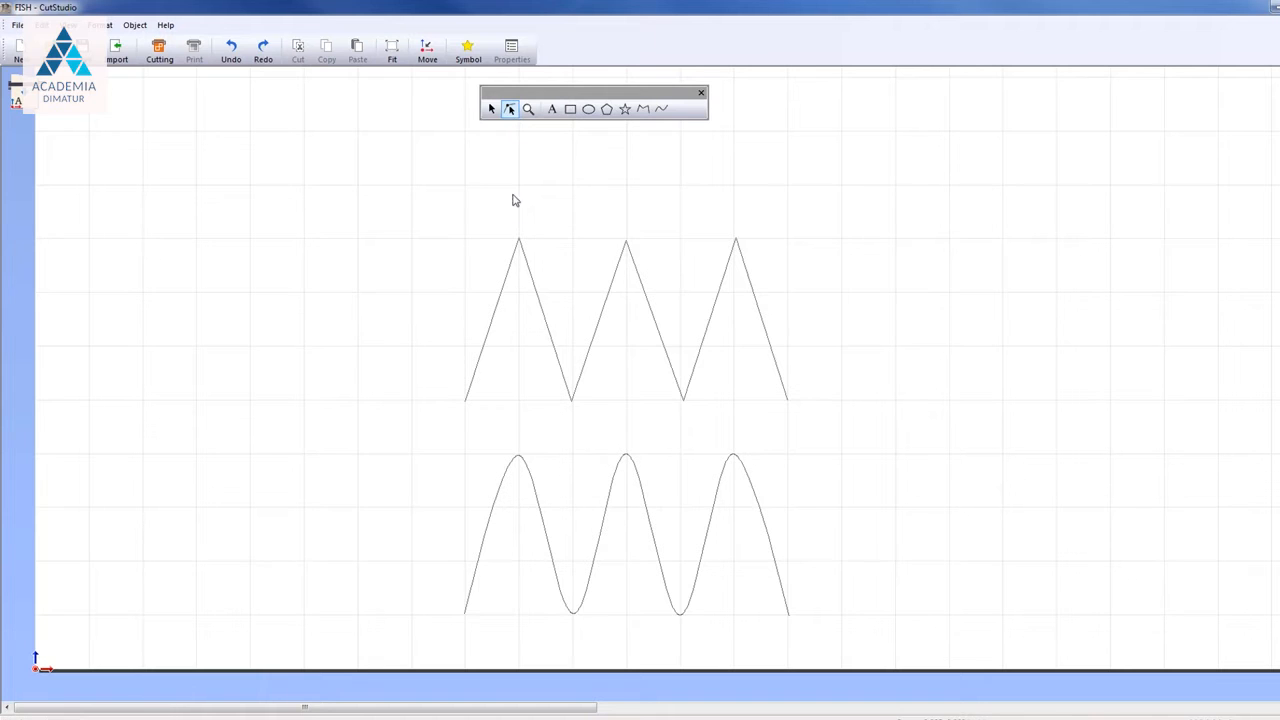
Reshape the two lines by their points: raise the zigzag's first peak and pull the curve's middle crest sideways and up.
click(518, 239)
drag(518, 238, 520, 157)
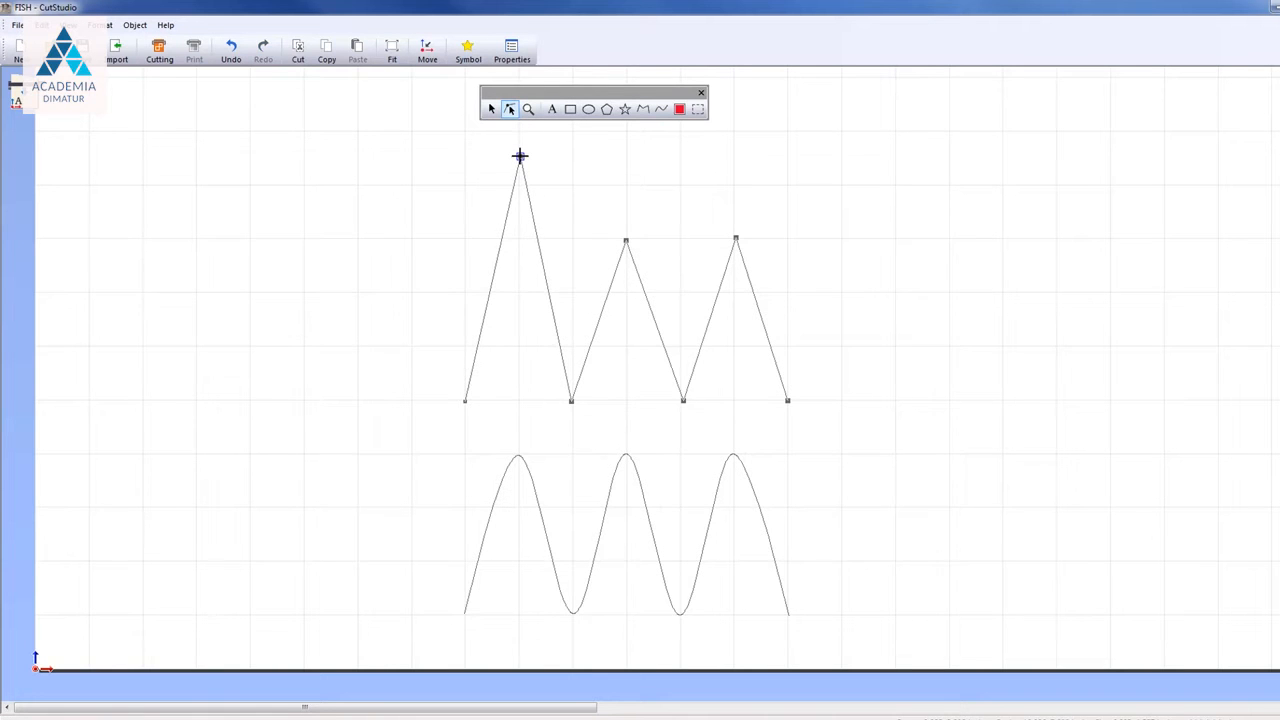
click(626, 456)
drag(644, 455, 743, 418)
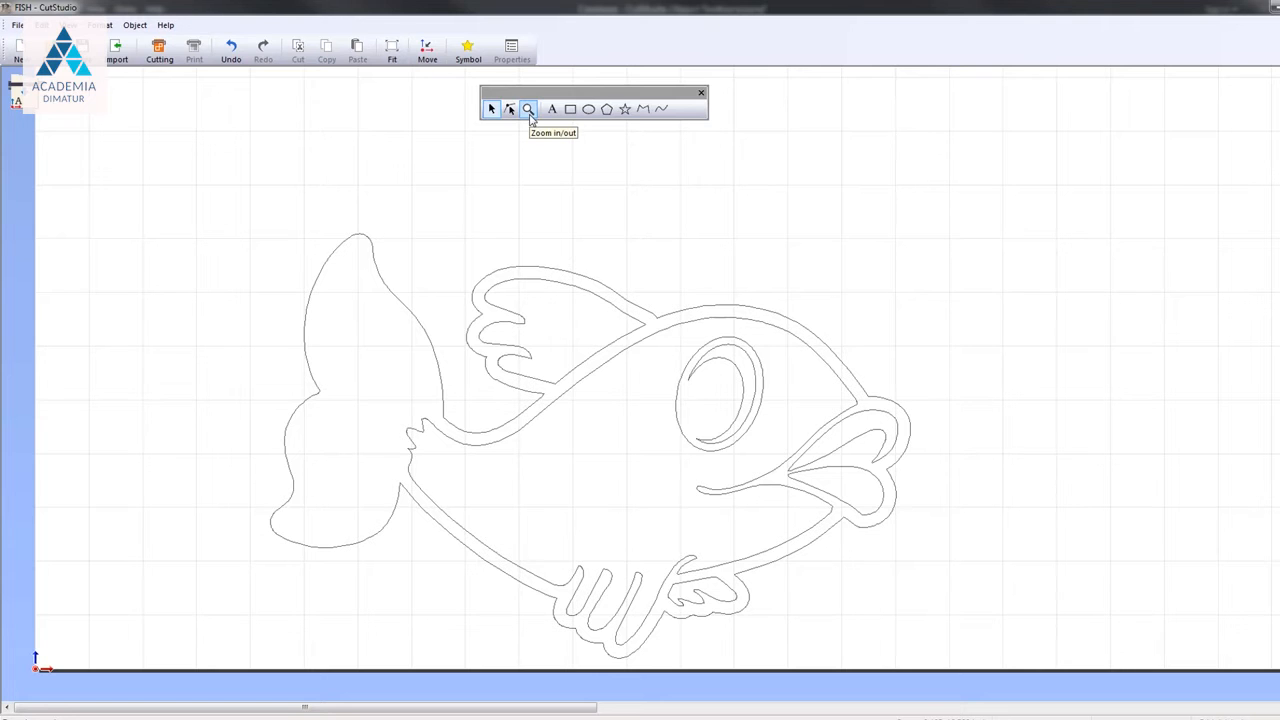
Zoom in on the fish's body and zoom back out.
click(529, 110)
click(612, 410)
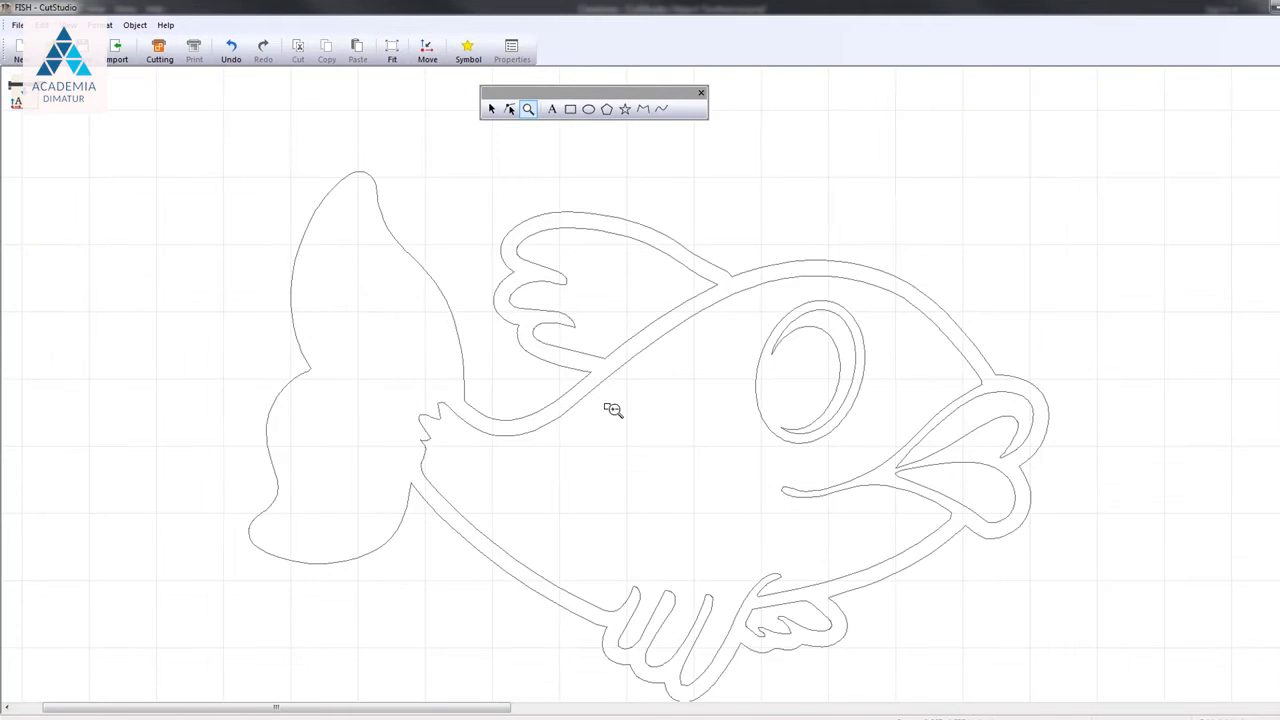
click(612, 410)
click(612, 410)
right_click(612, 410)
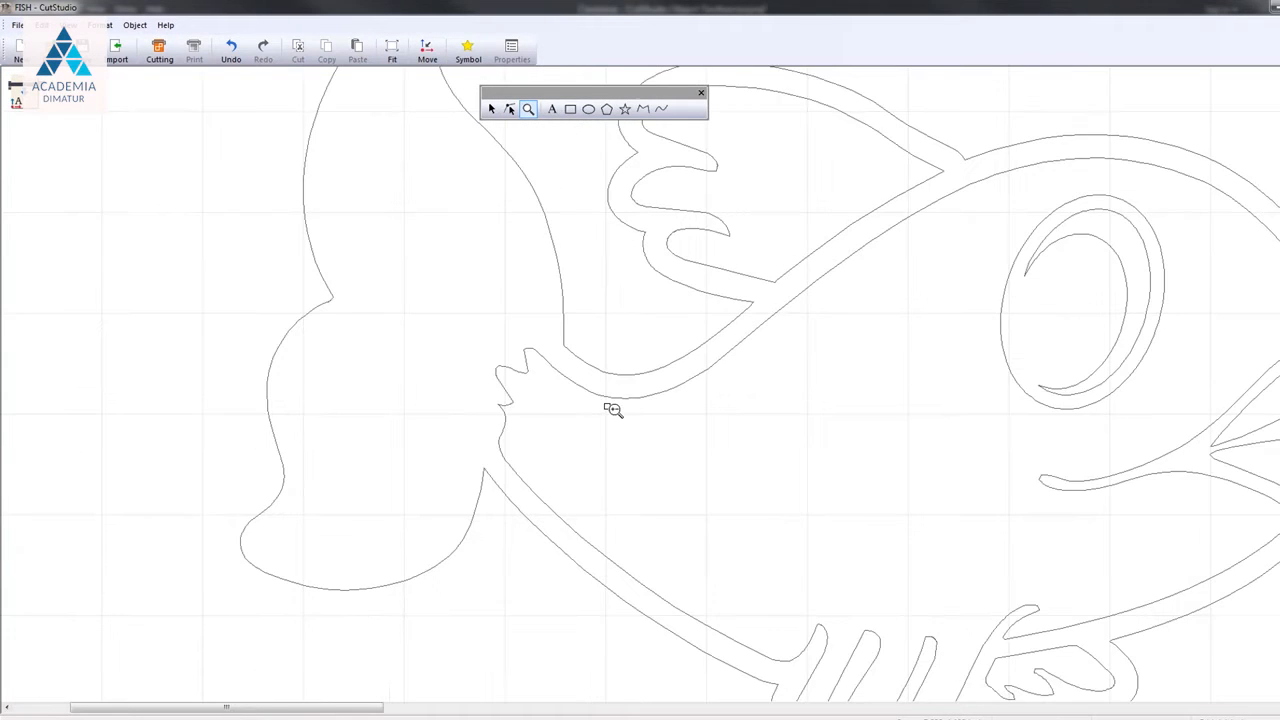
right_click(612, 410)
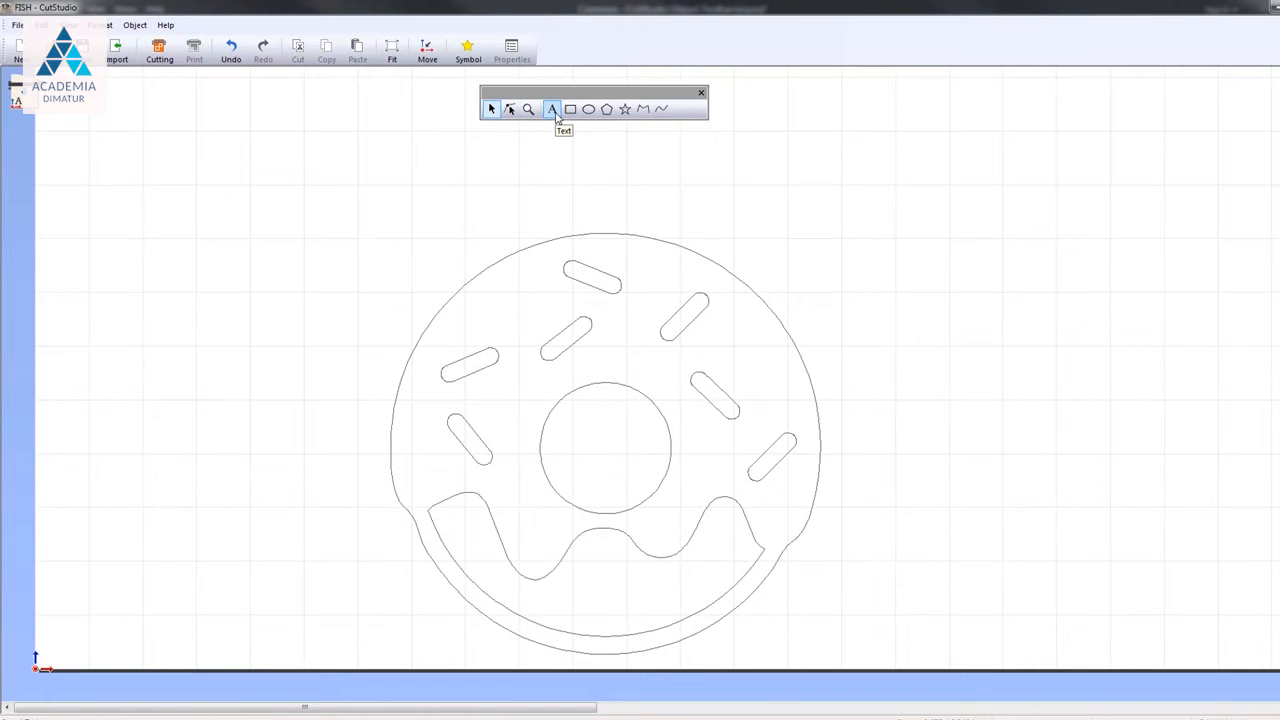
Add the text DONUTS on the empty area above the donut drawing.
click(556, 114)
click(471, 176)
text(DONUTS)
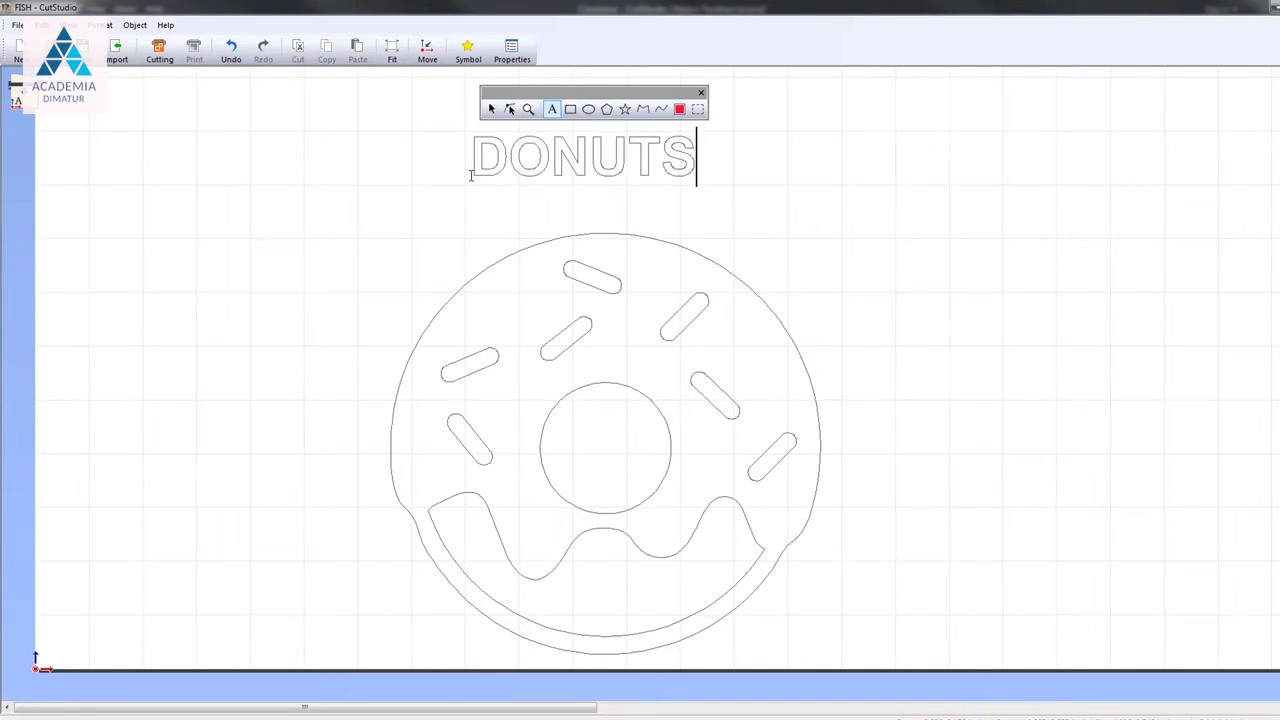
Delete the DONUTS text above the donut, keeping the donut drawing itself.
key(ctrl+a)
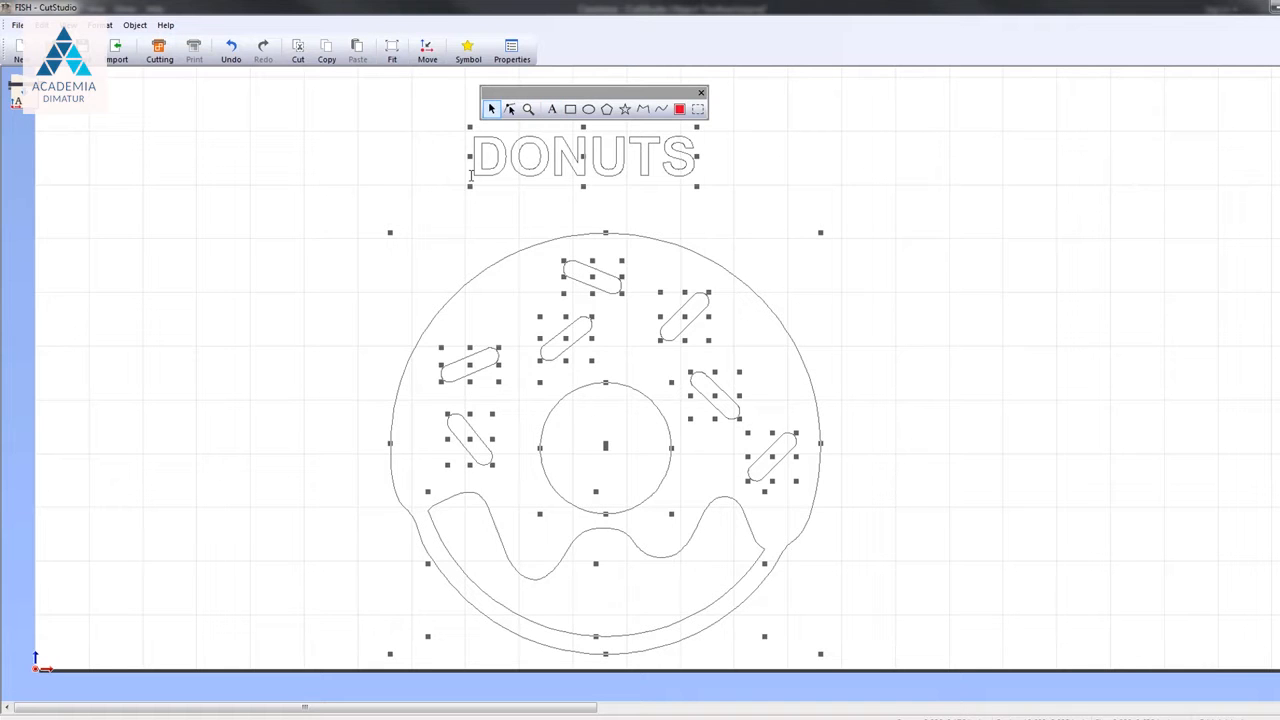
click(563, 163)
click(621, 157)
key(Delete)
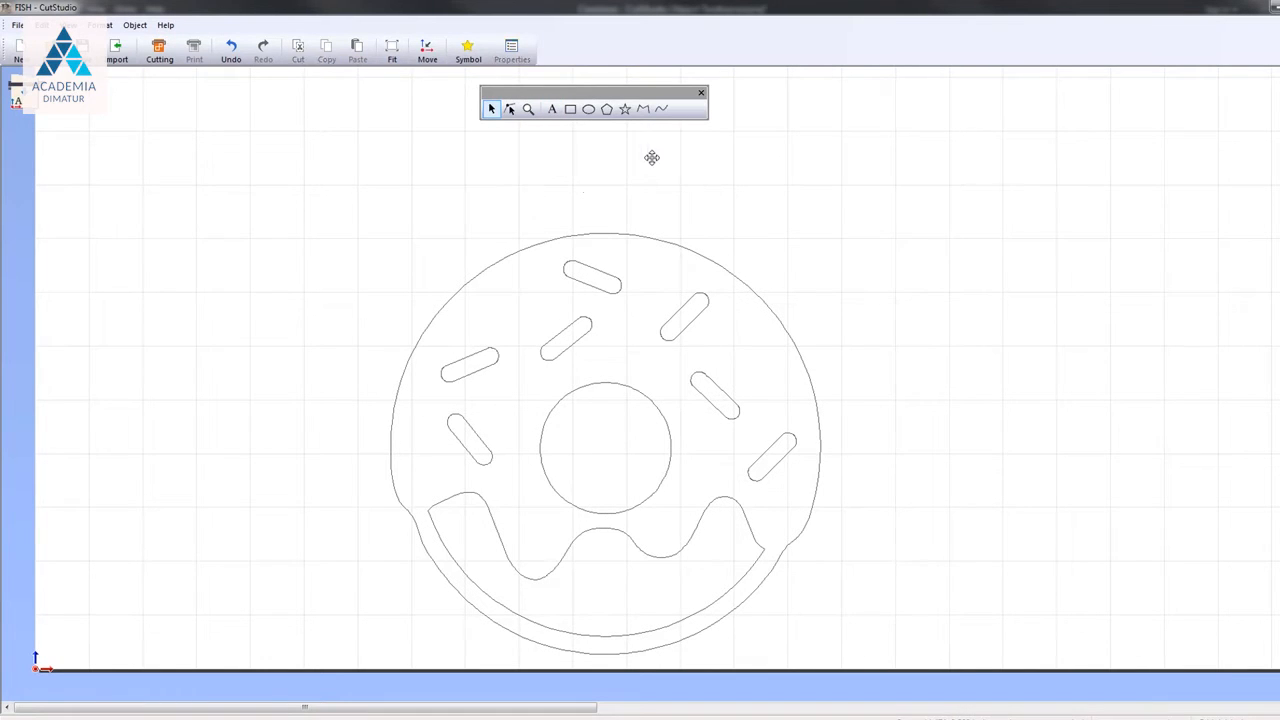
Add the text DONUTS starting on the donut's outer outline at its upper left.
click(551, 110)
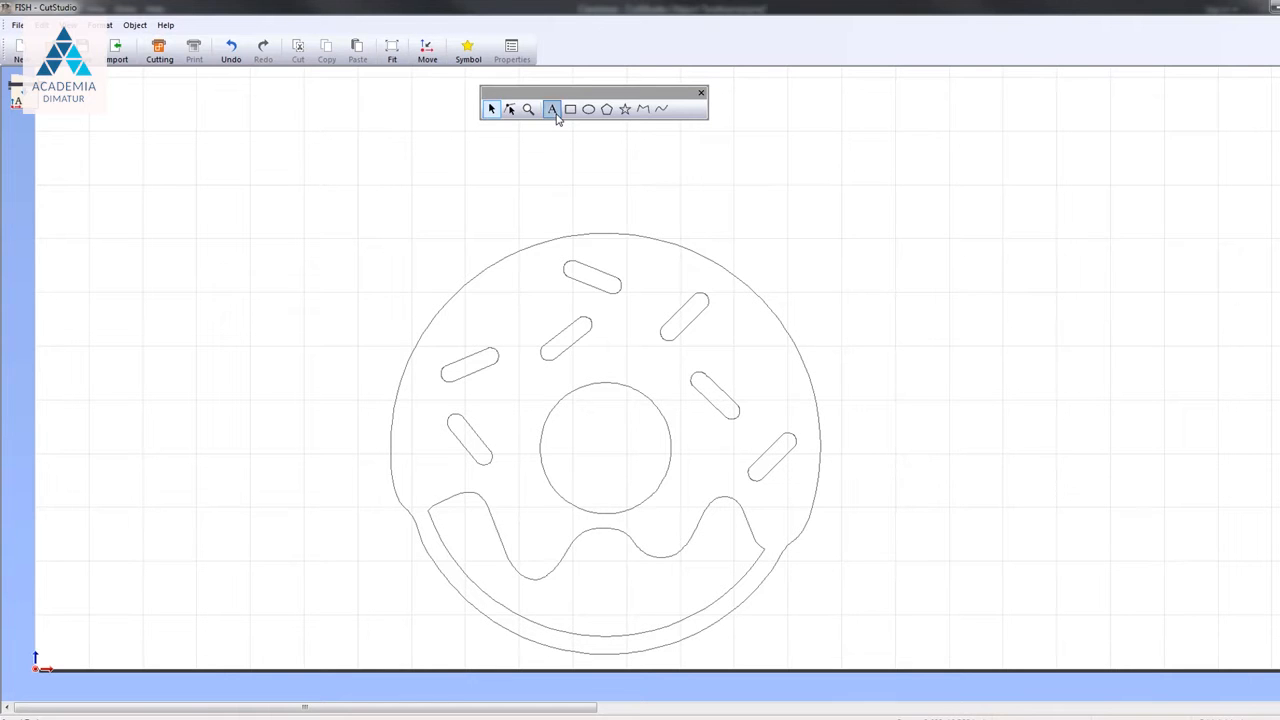
click(505, 259)
text(DONUTS)
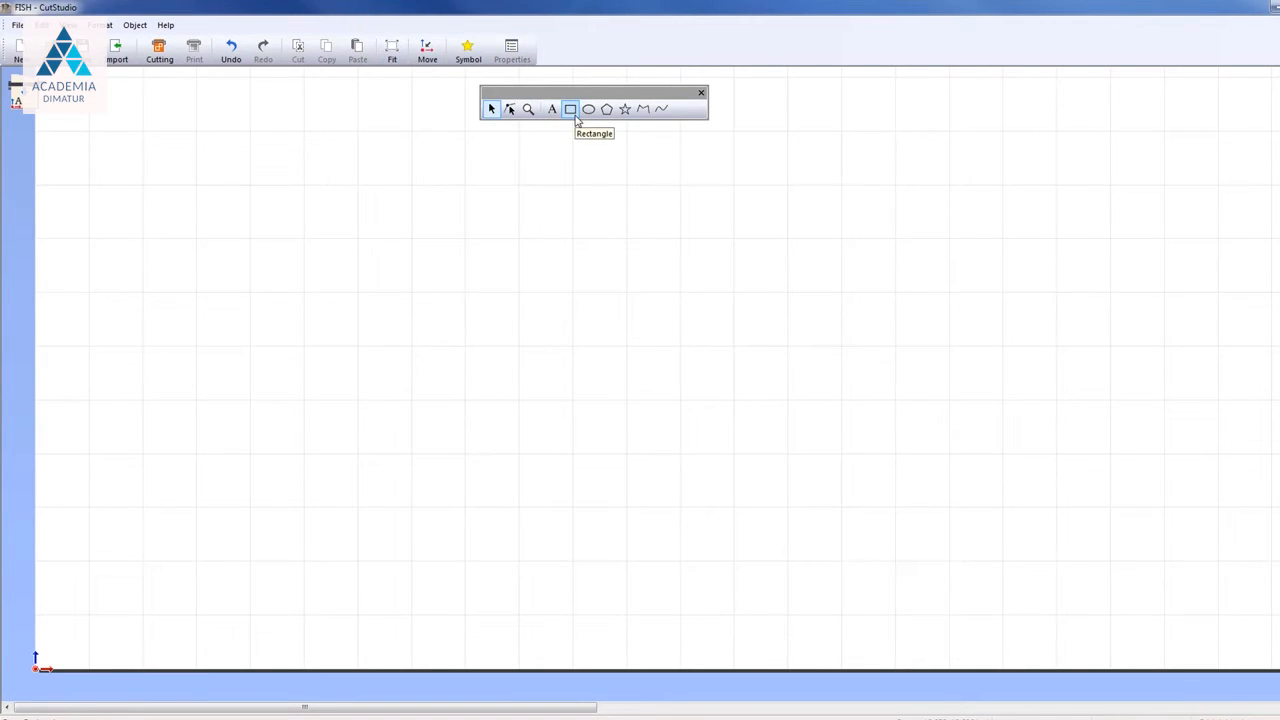
Draw a wide rectangle and a square one after the other on the empty page, deleting each.
click(571, 109)
drag(521, 169, 794, 234)
key(Delete)
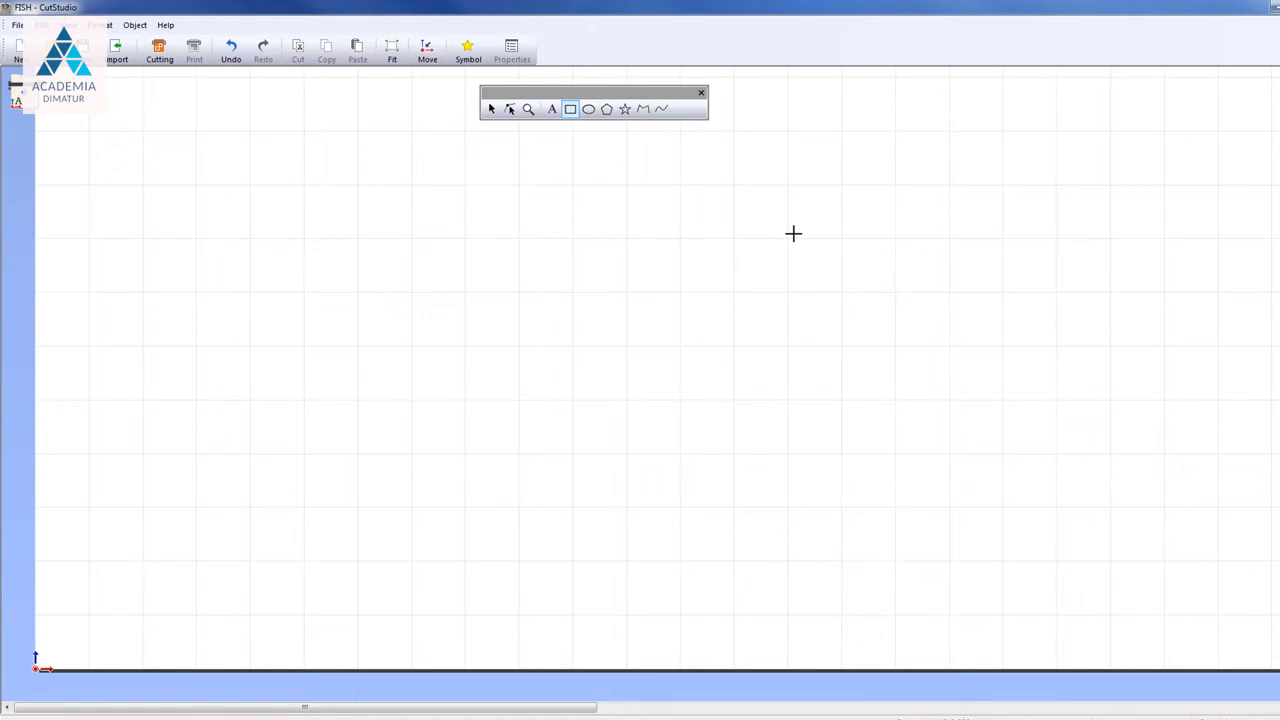
drag(509, 218, 834, 464)
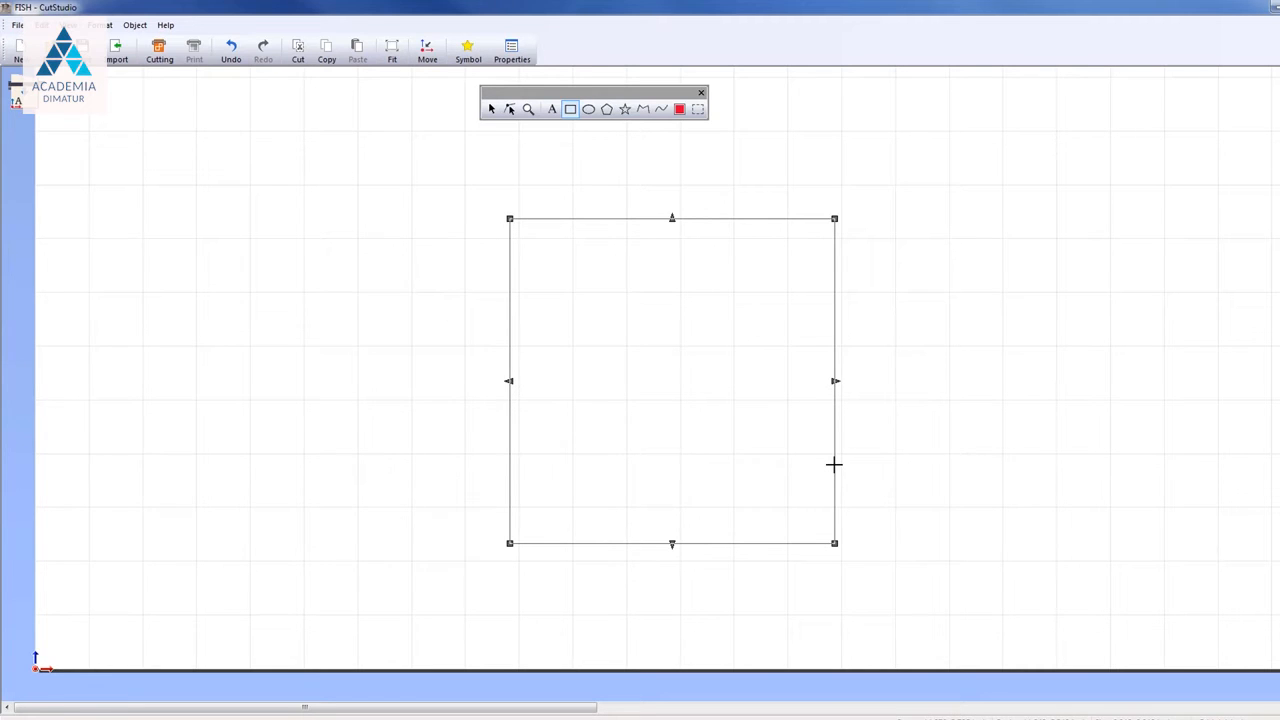
key(Delete)
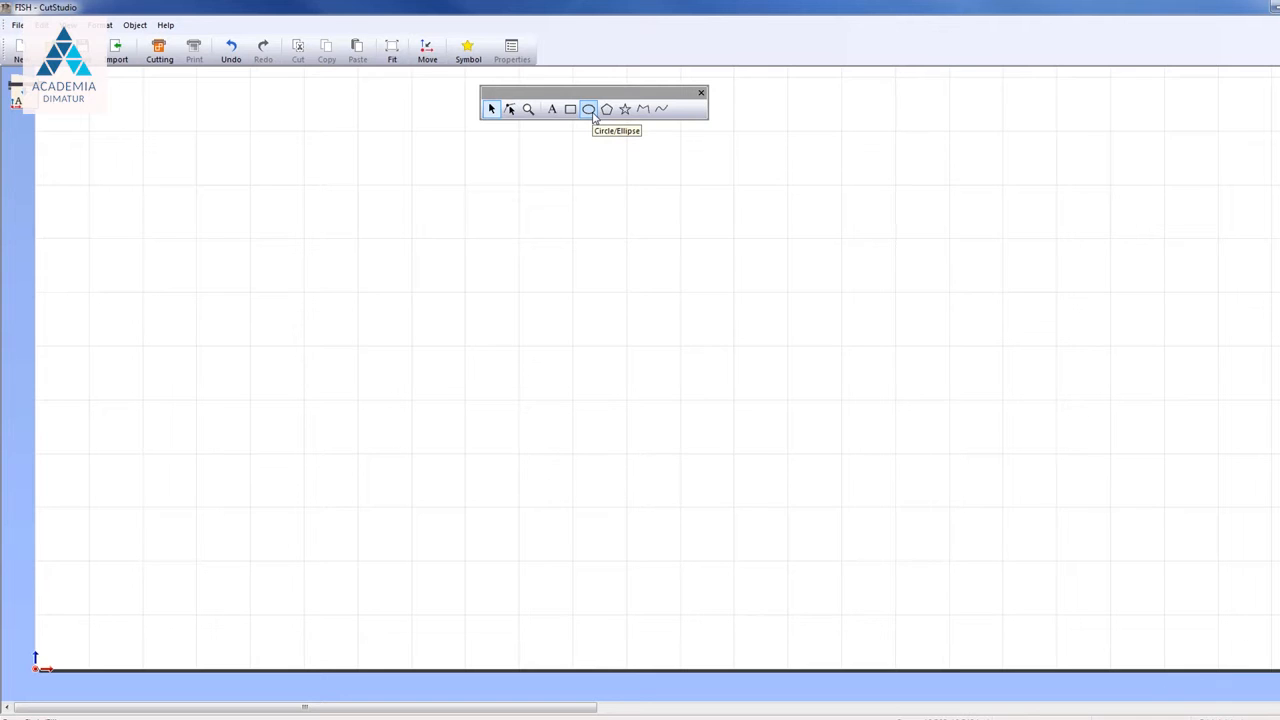
Draw a wide ellipse and a large circle one after the other, removing each.
click(588, 109)
mouse_move(503, 203)
mouse_down()
mouse_move(591, 257)
mouse_move(751, 396)
mouse_move(957, 351)
mouse_move(958, 331)
mouse_up()
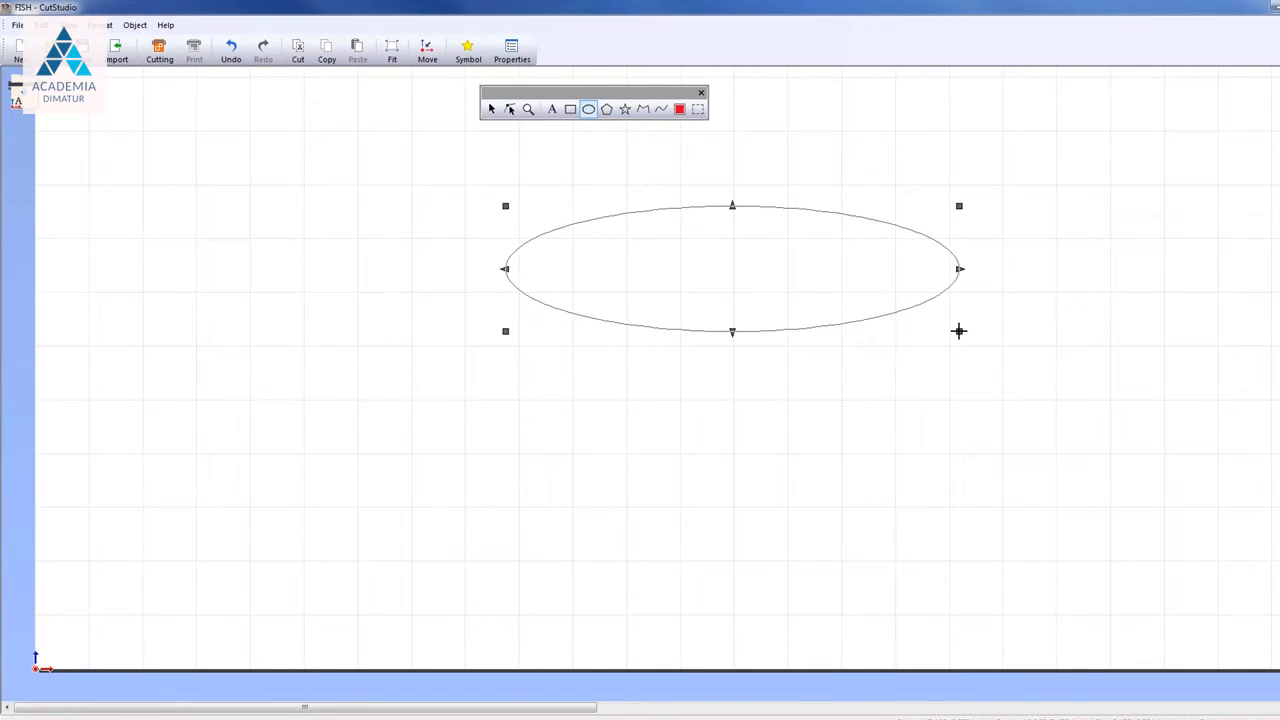
key(ctrl+z)
drag(417, 237, 837, 504)
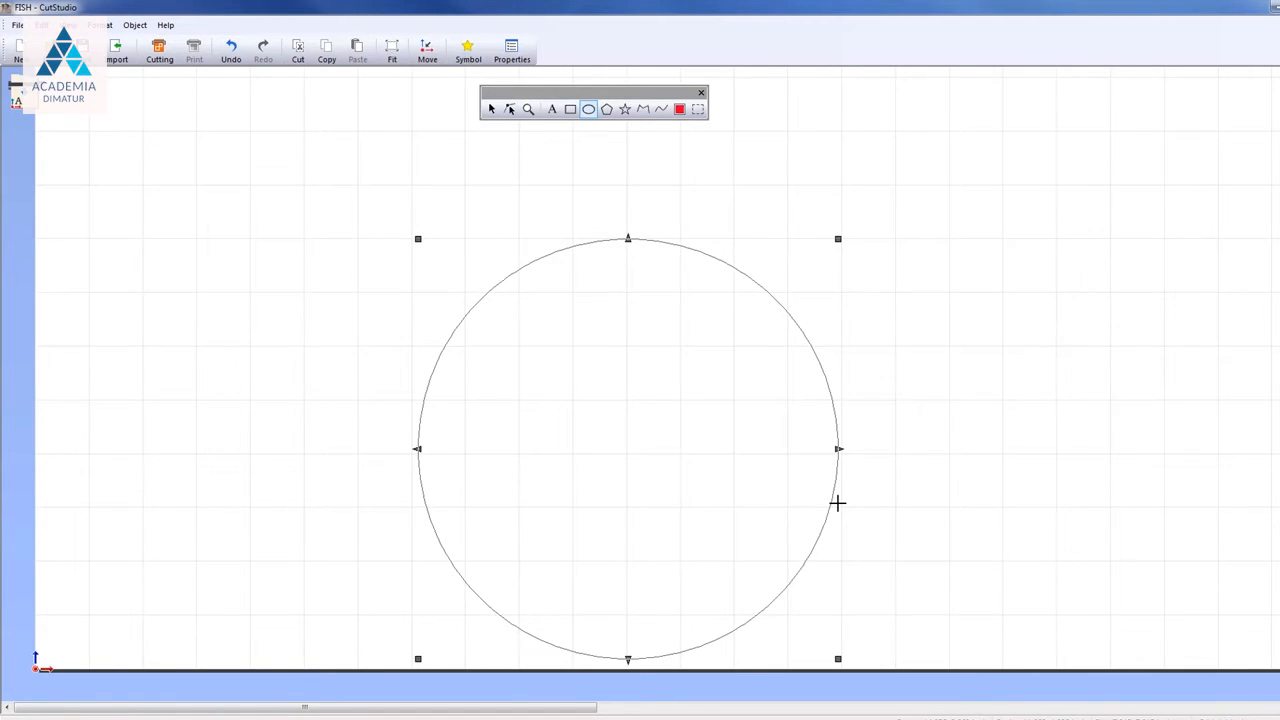
key(Delete)
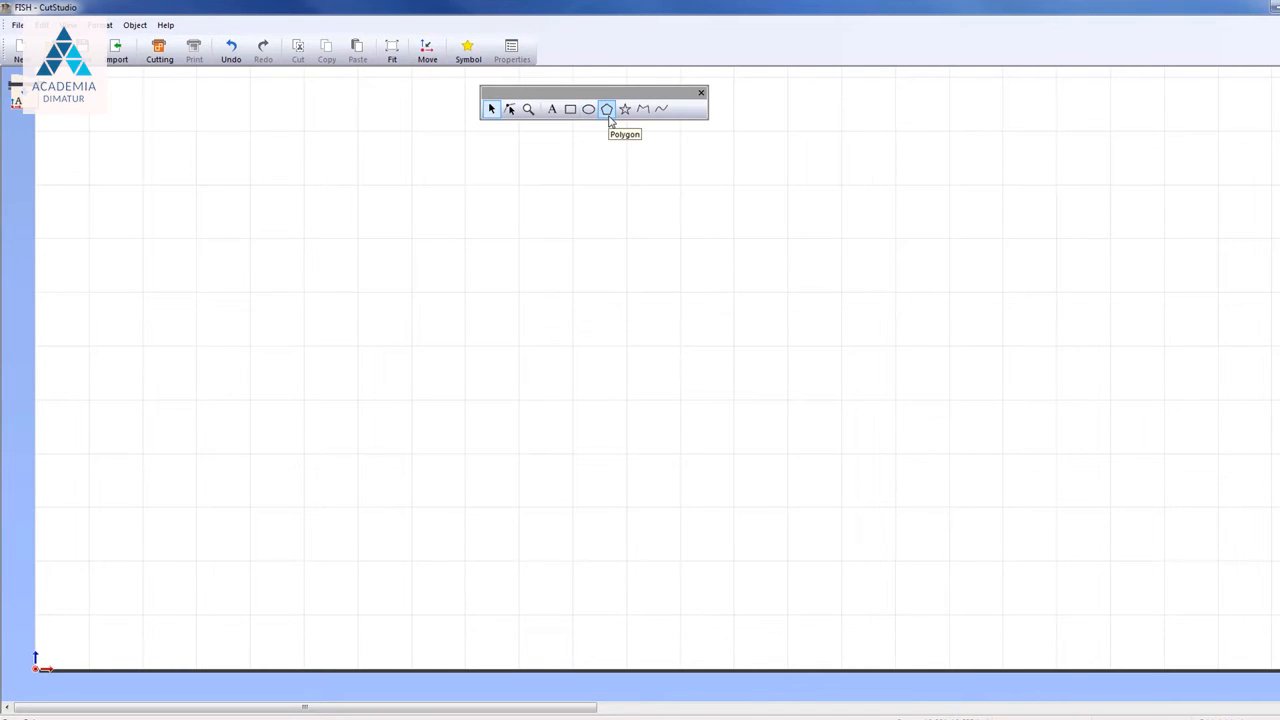
Draw a wide pentagon, undo it, and draw a larger pentagon in its place.
click(609, 117)
drag(568, 168, 913, 416)
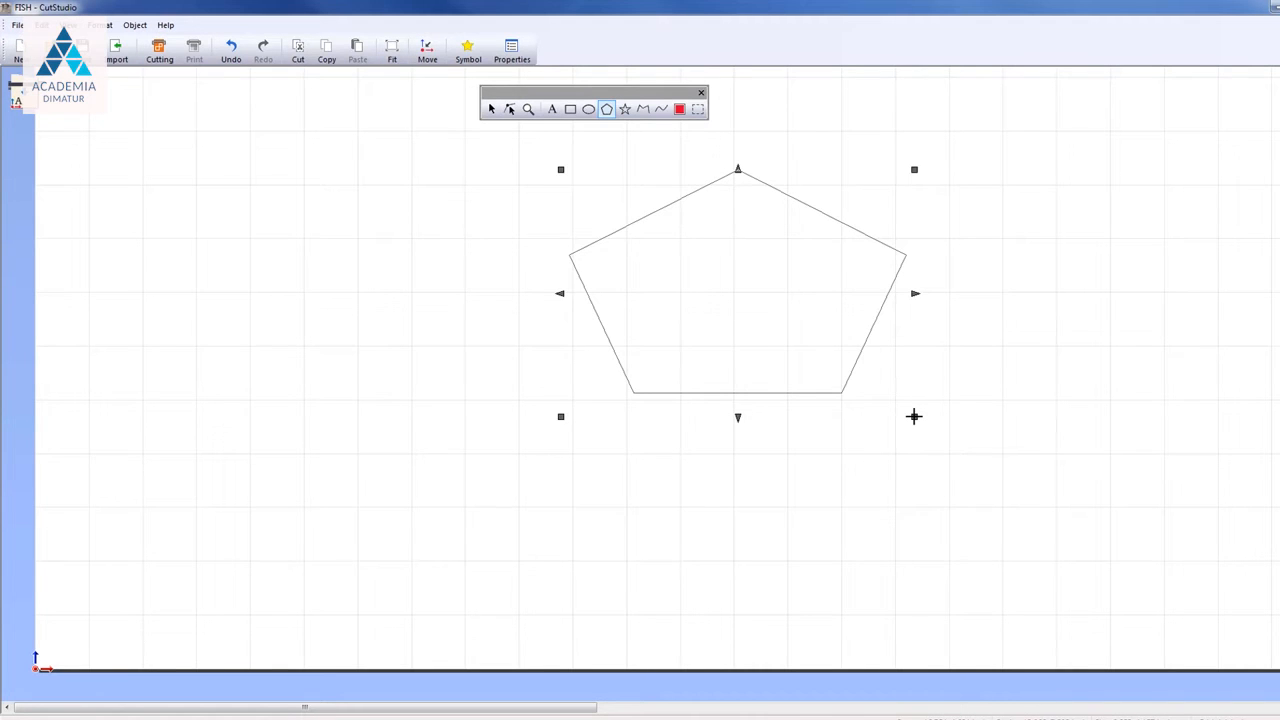
key(ctrl+z)
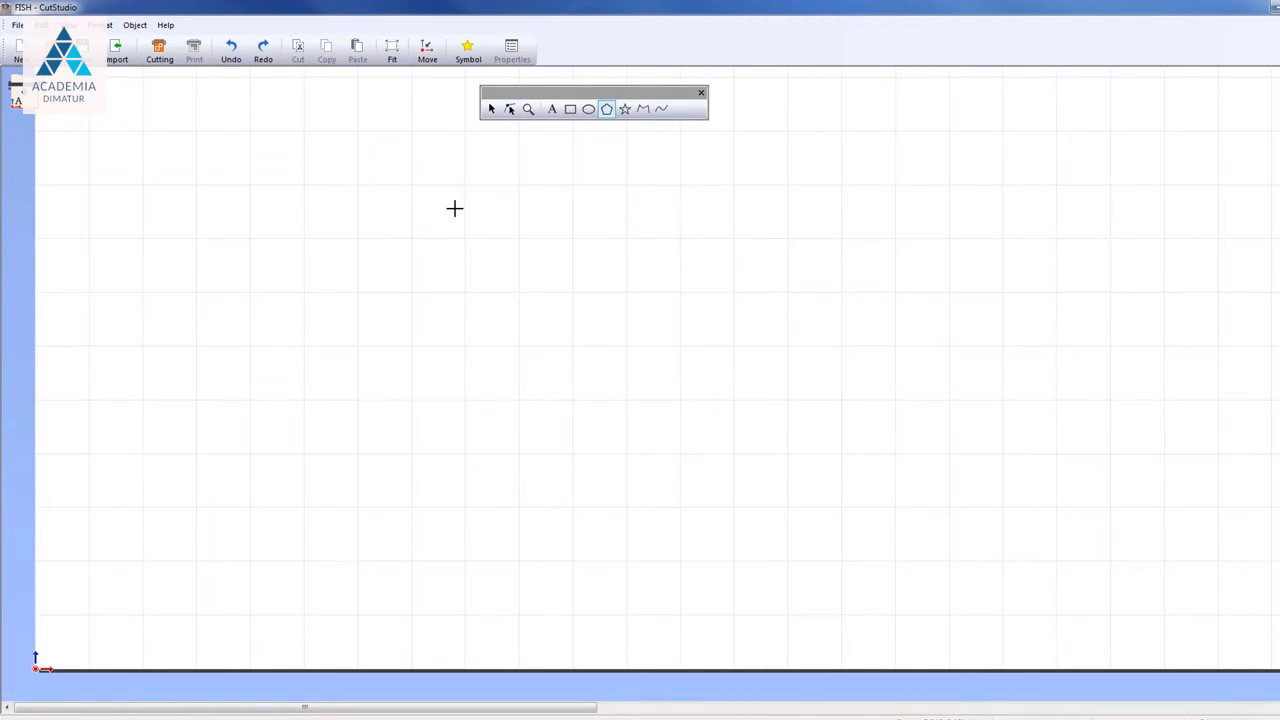
drag(454, 208, 891, 616)
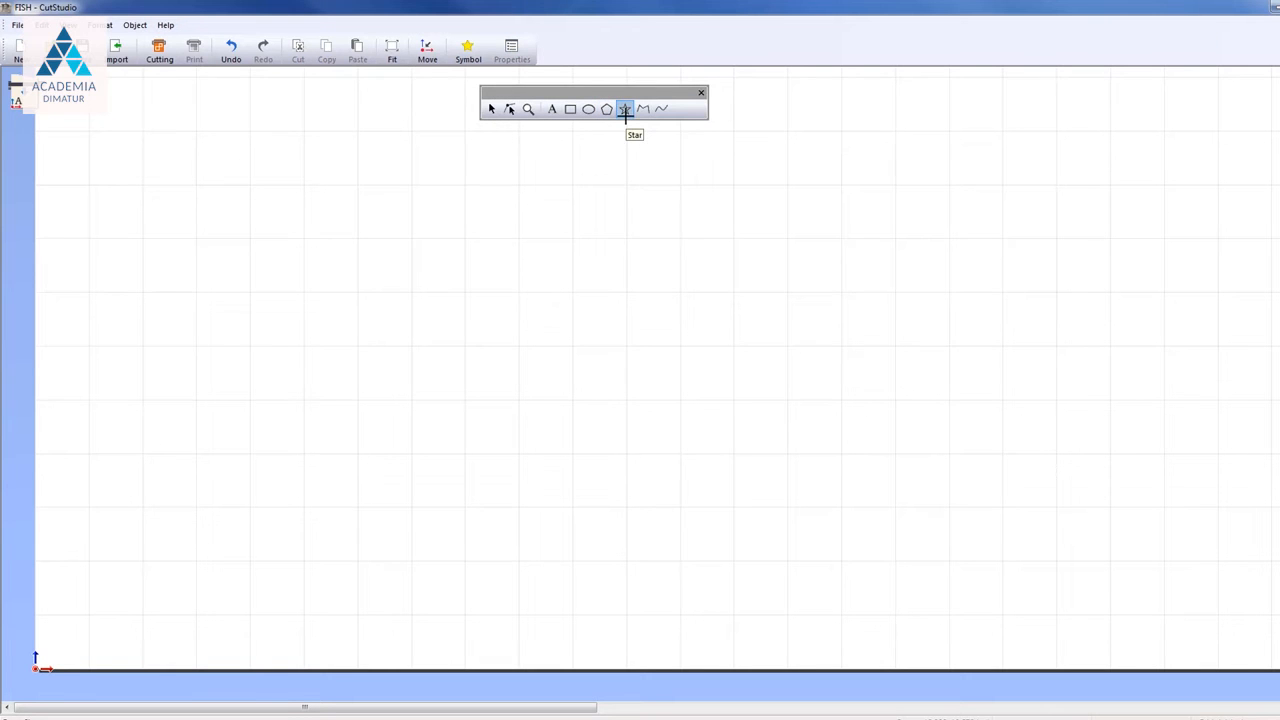
Draw a wide star and an evenly proportioned five-pointed star one after the other, removing each.
drag(526, 189, 1107, 527)
key(ctrl+z)
drag(454, 257, 893, 590)
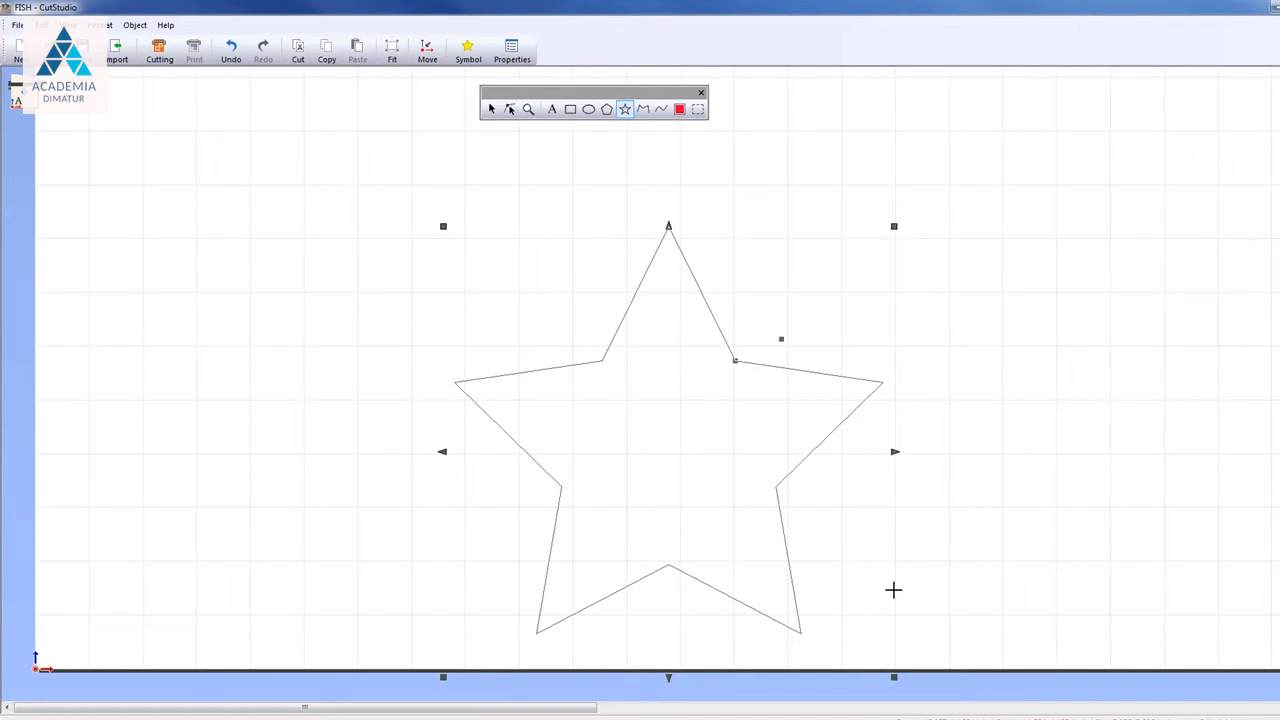
key(Delete)
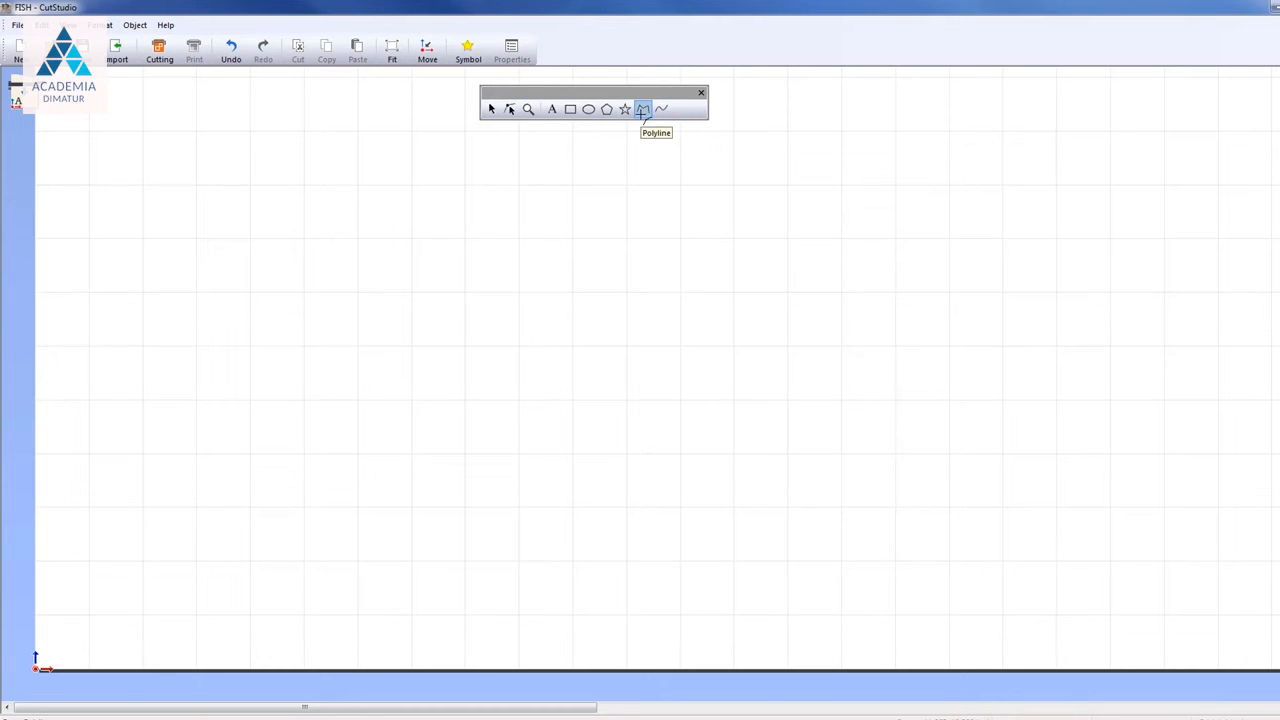
Draw a three-point polyline forming a large inverted V across the page and end it at its lower right point.
click(642, 110)
click(194, 559)
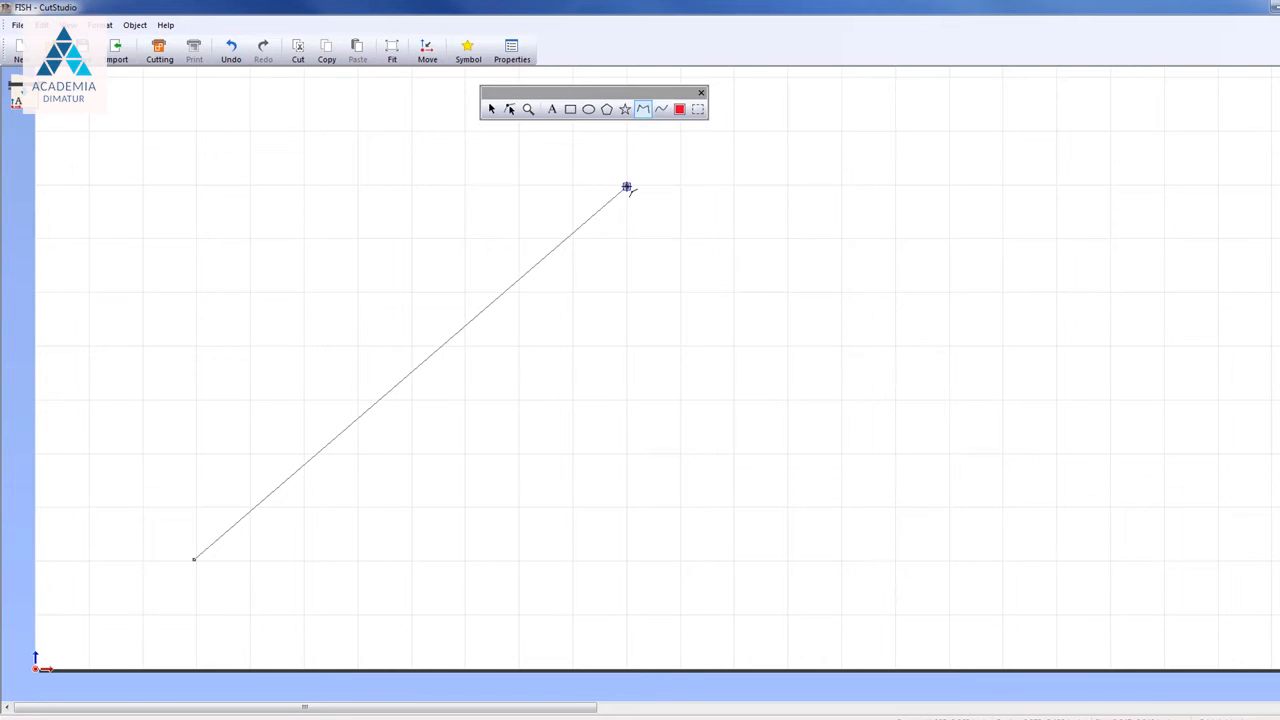
click(627, 187)
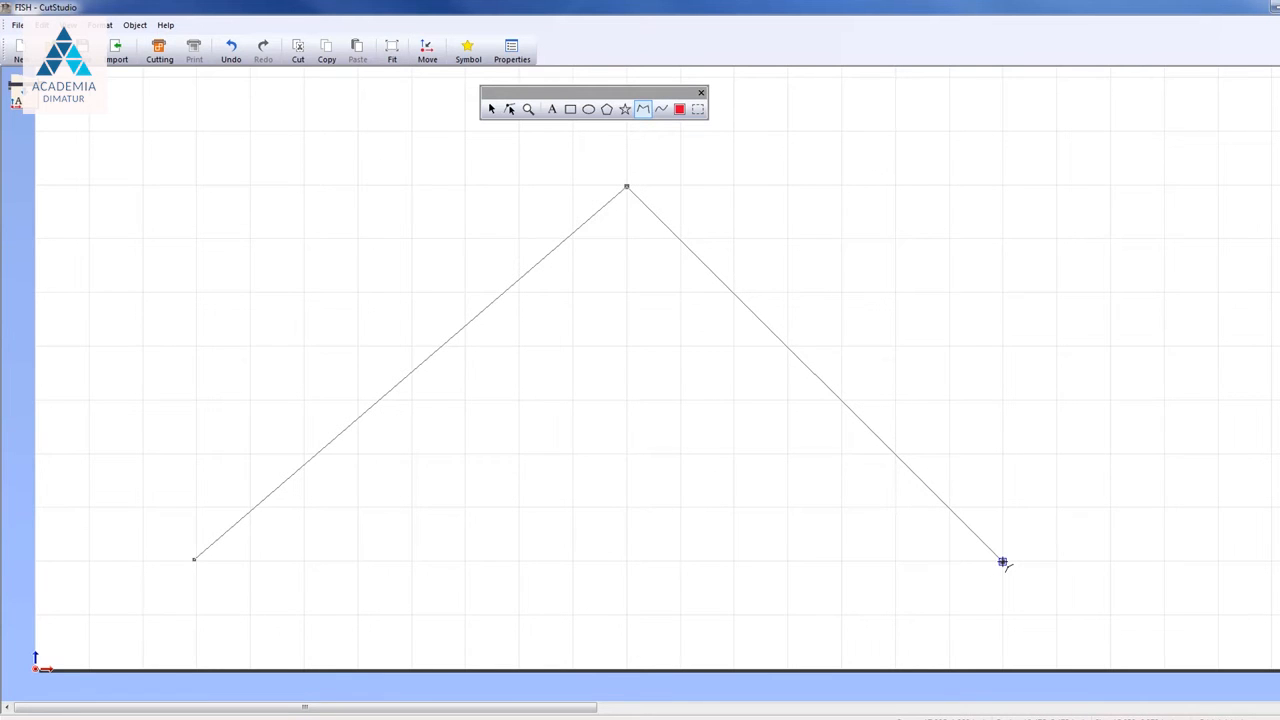
double_click(1003, 563)
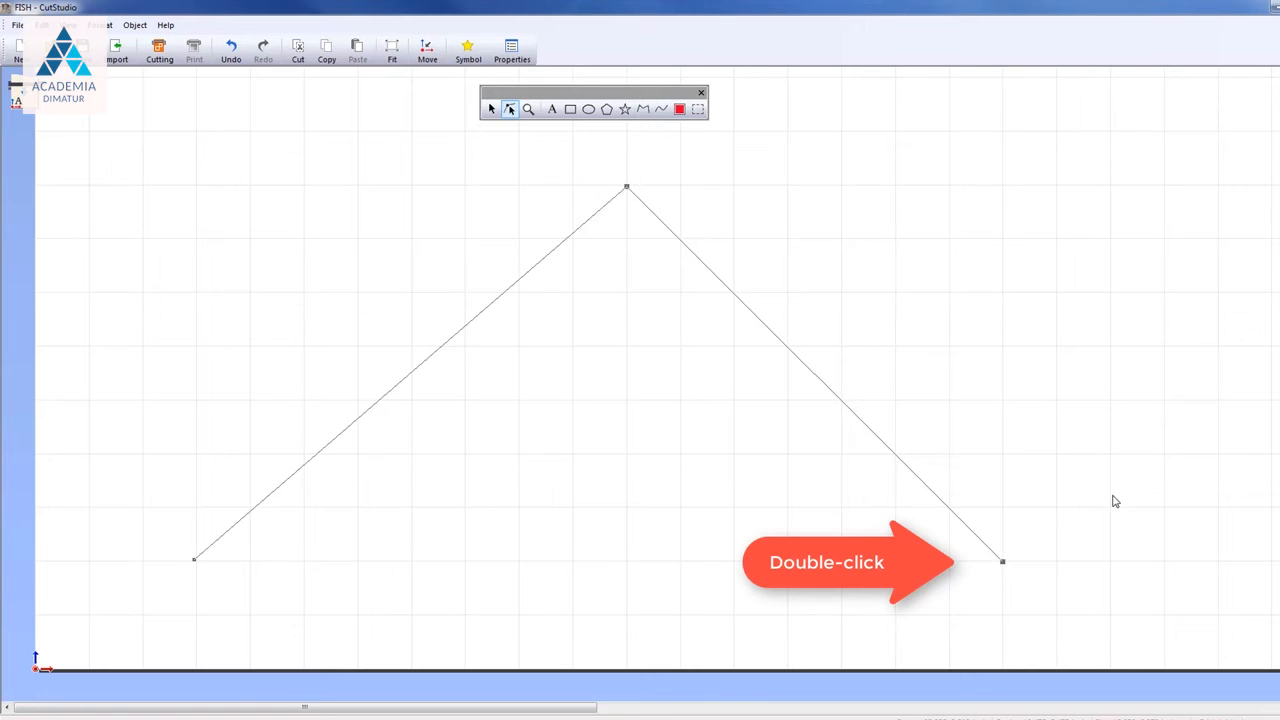
Draw a small zigzag polyline inside the large inverted V and step back to remove its latest lower point.
click(643, 109)
click(467, 565)
click(515, 458)
click(575, 564)
right_click(627, 457)
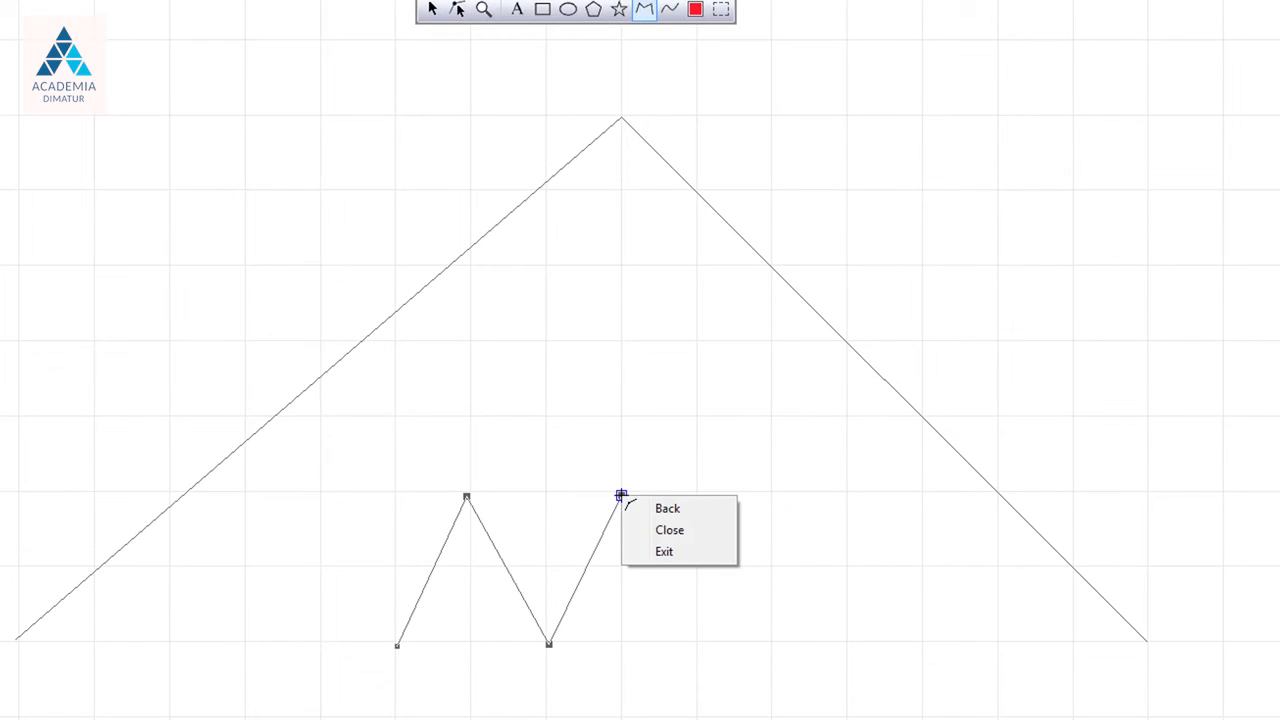
click(713, 513)
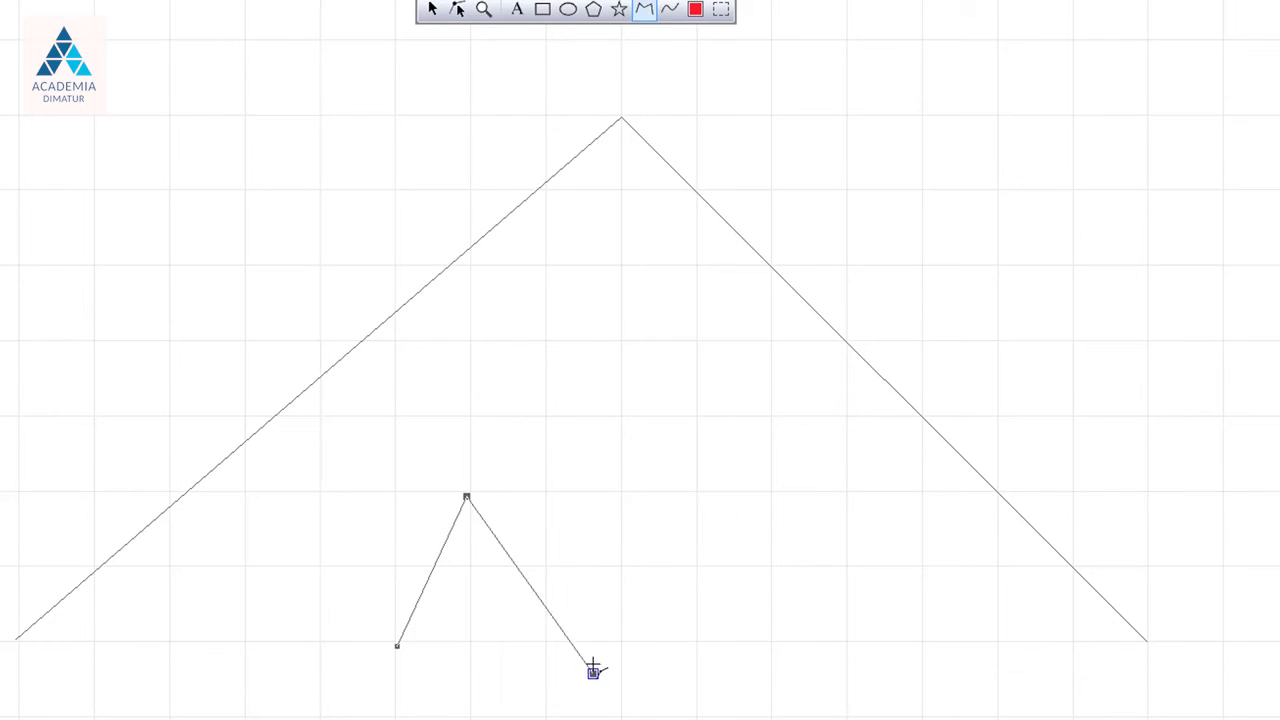
Add a new lower point and an upper right point to the small zigzag, and close the polyline.
click(618, 643)
right_click(703, 497)
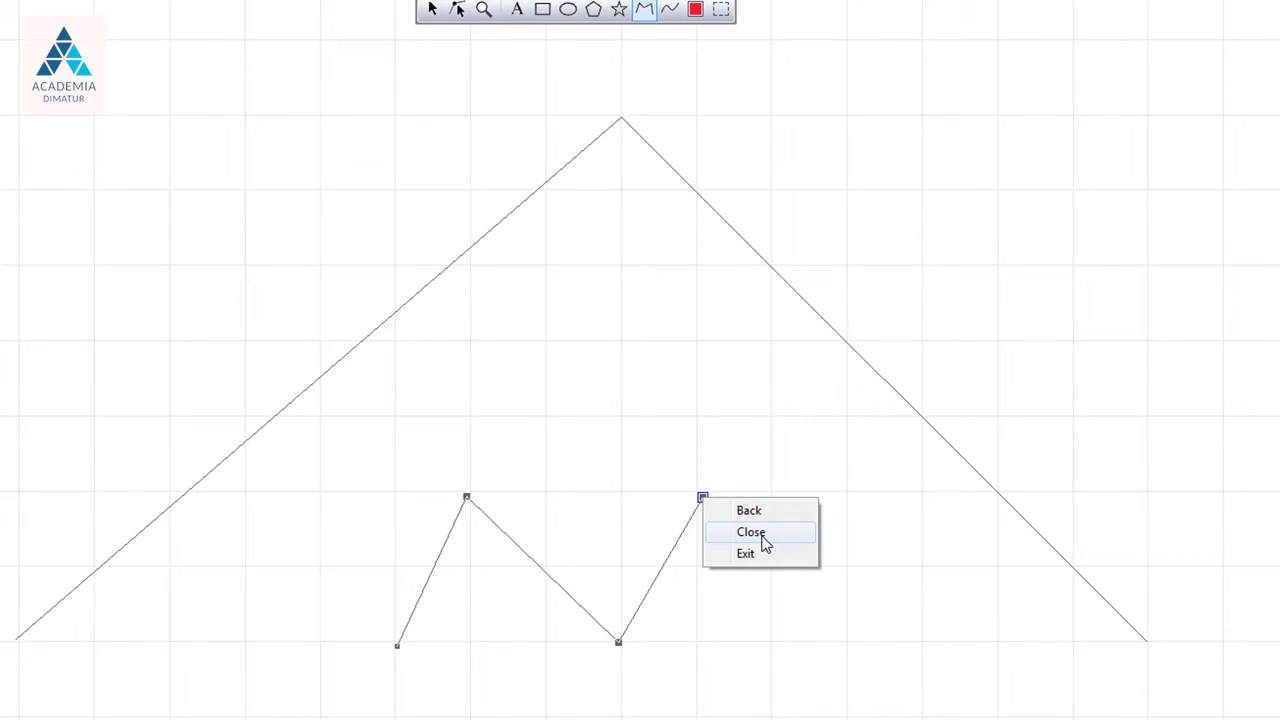
click(760, 540)
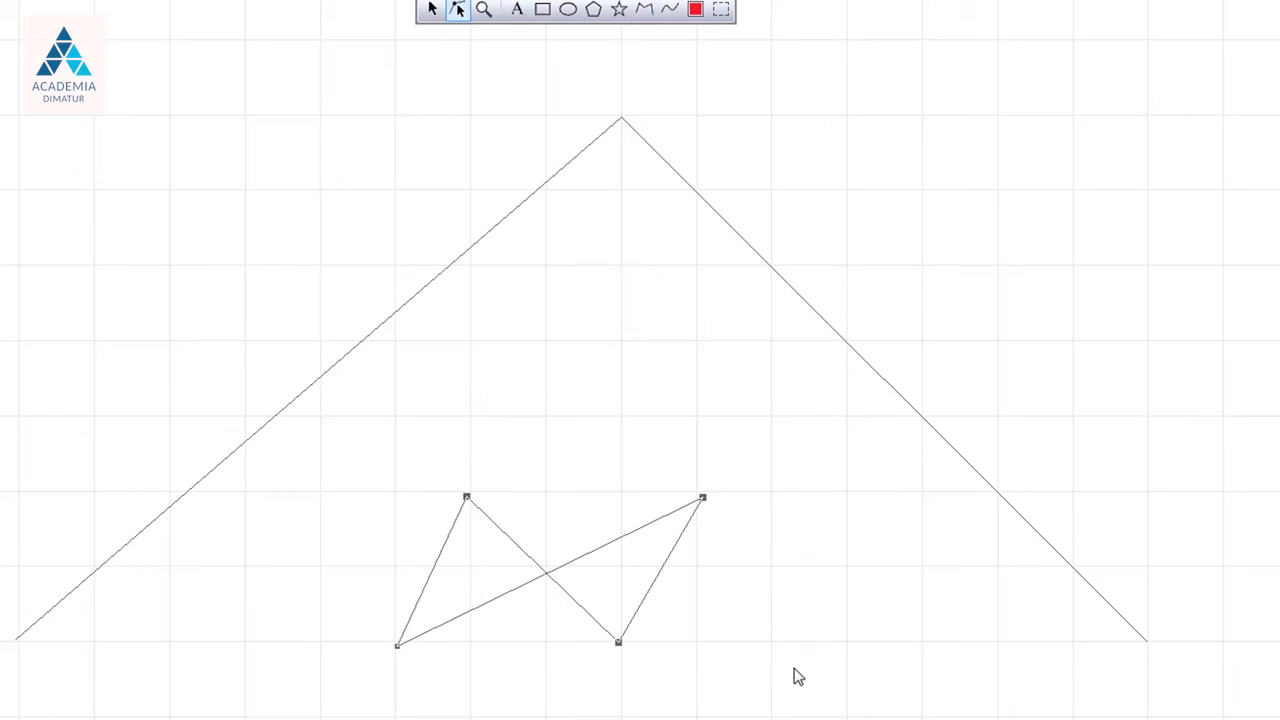
Draw an open three-point polyline shaped like a narrow inverted V beside the closed zigzag, and end it at its lower right point.
click(643, 10)
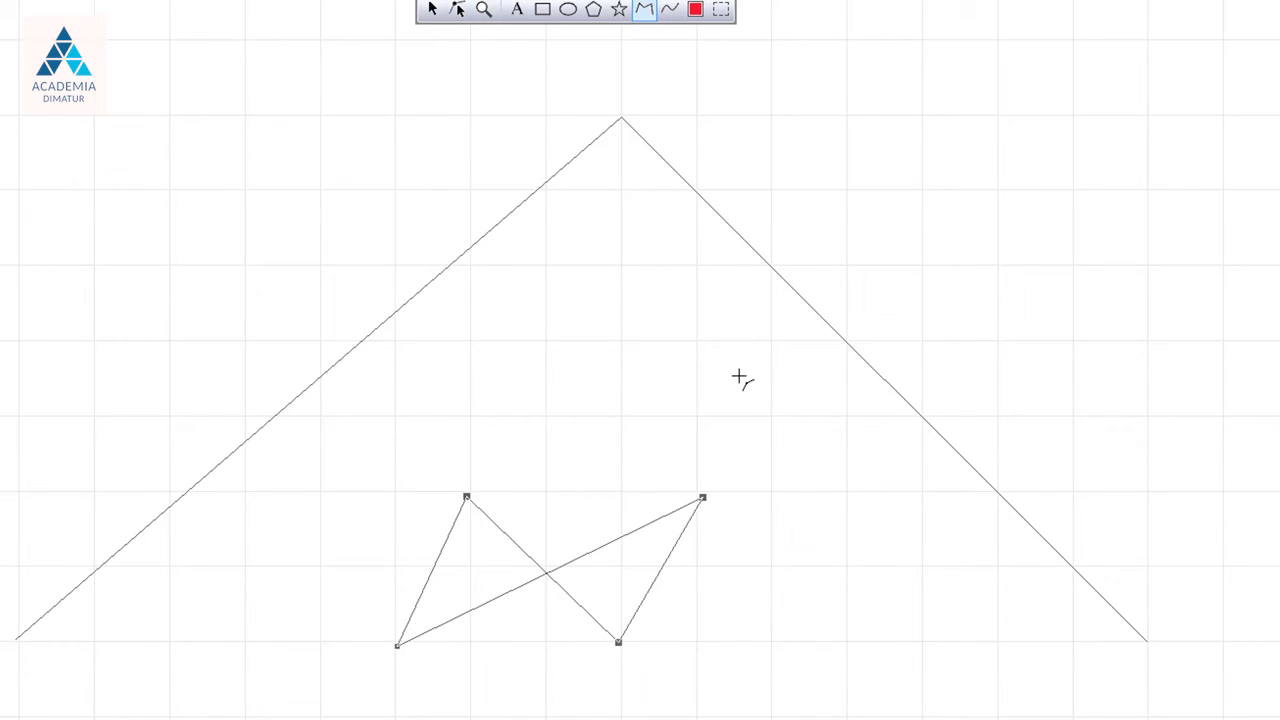
click(769, 652)
click(843, 492)
right_click(898, 650)
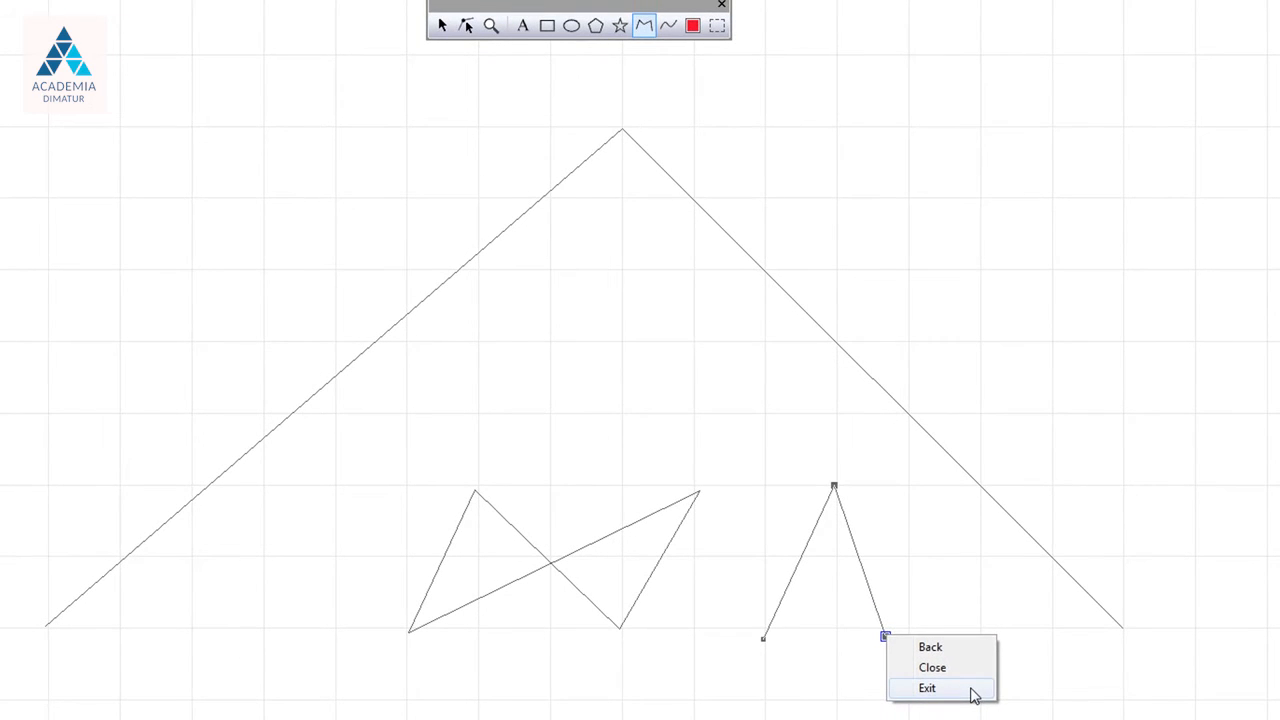
click(974, 692)
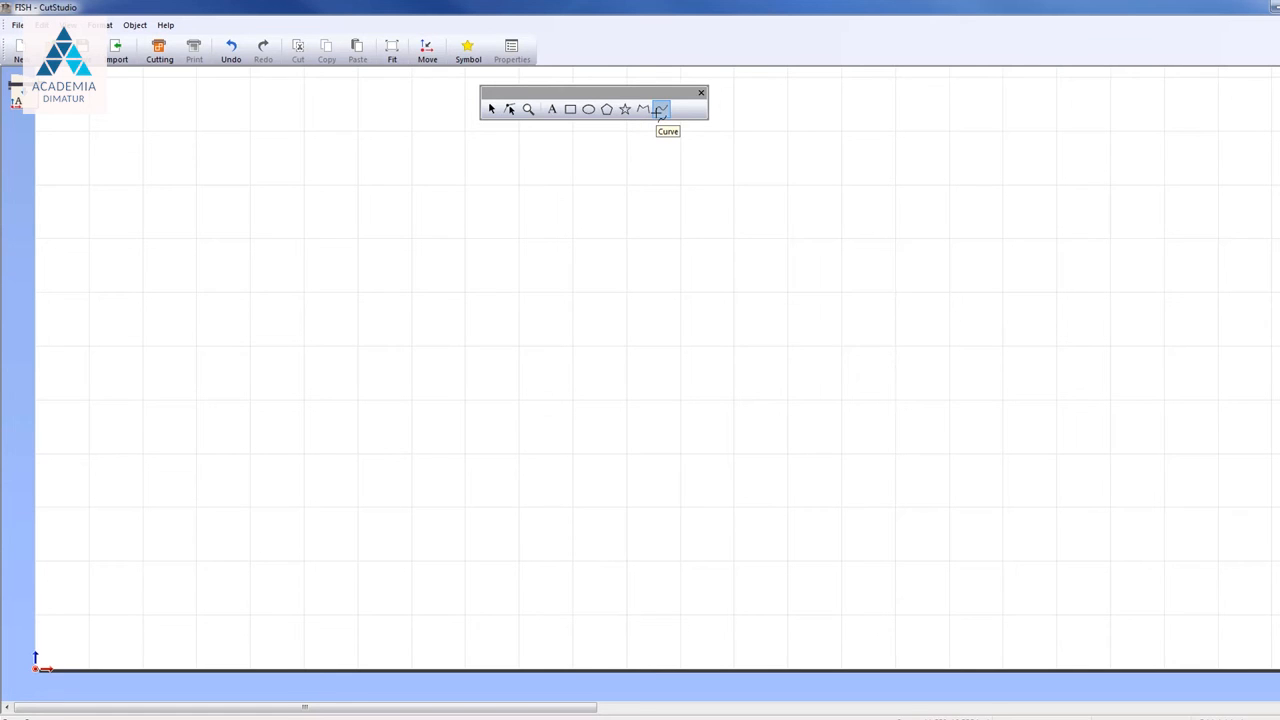
Draw a wavy curve across the empty page with evenly spaced alternating crests and troughs, starting low, and end it after the third trough.
click(660, 110)
click(305, 511)
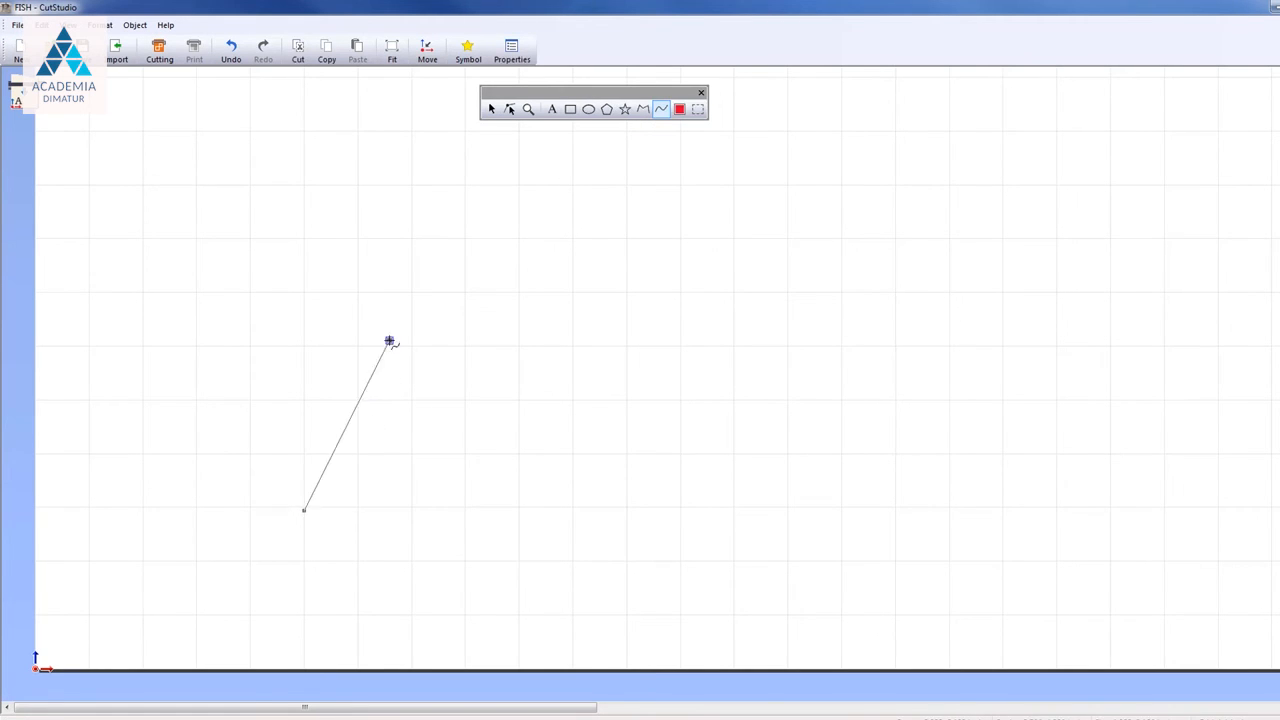
click(464, 240)
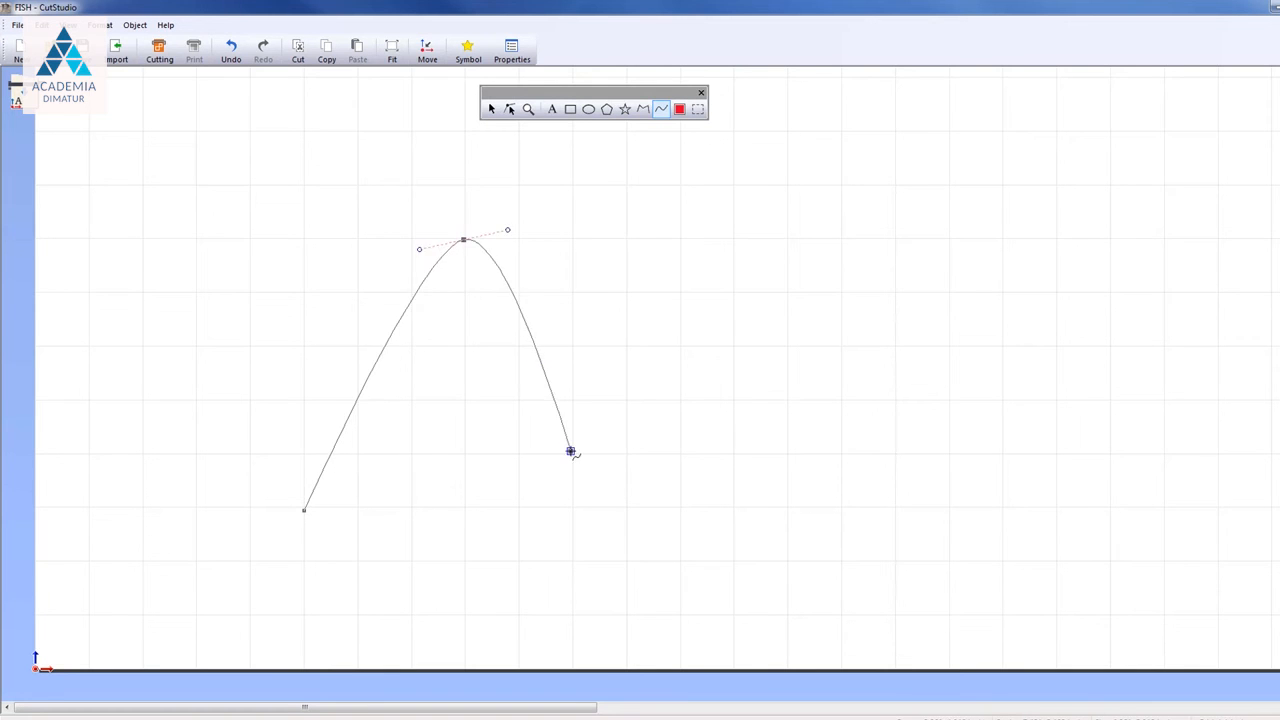
click(626, 508)
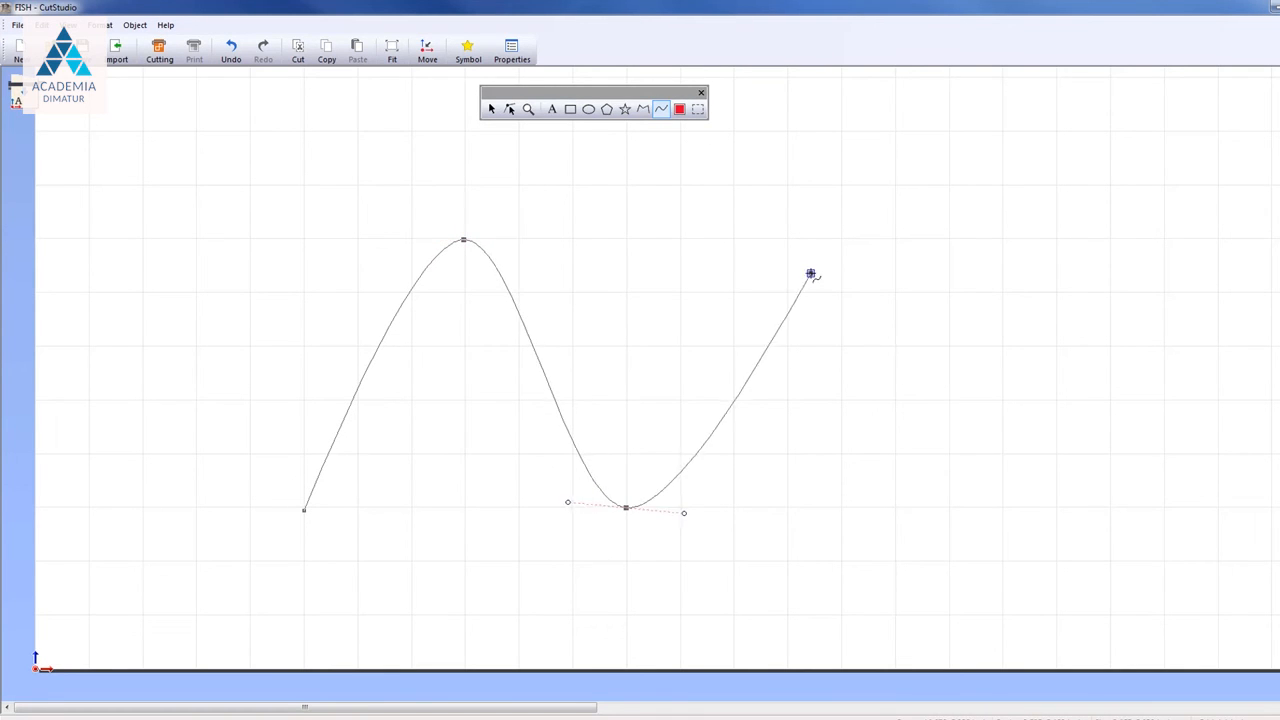
click(789, 241)
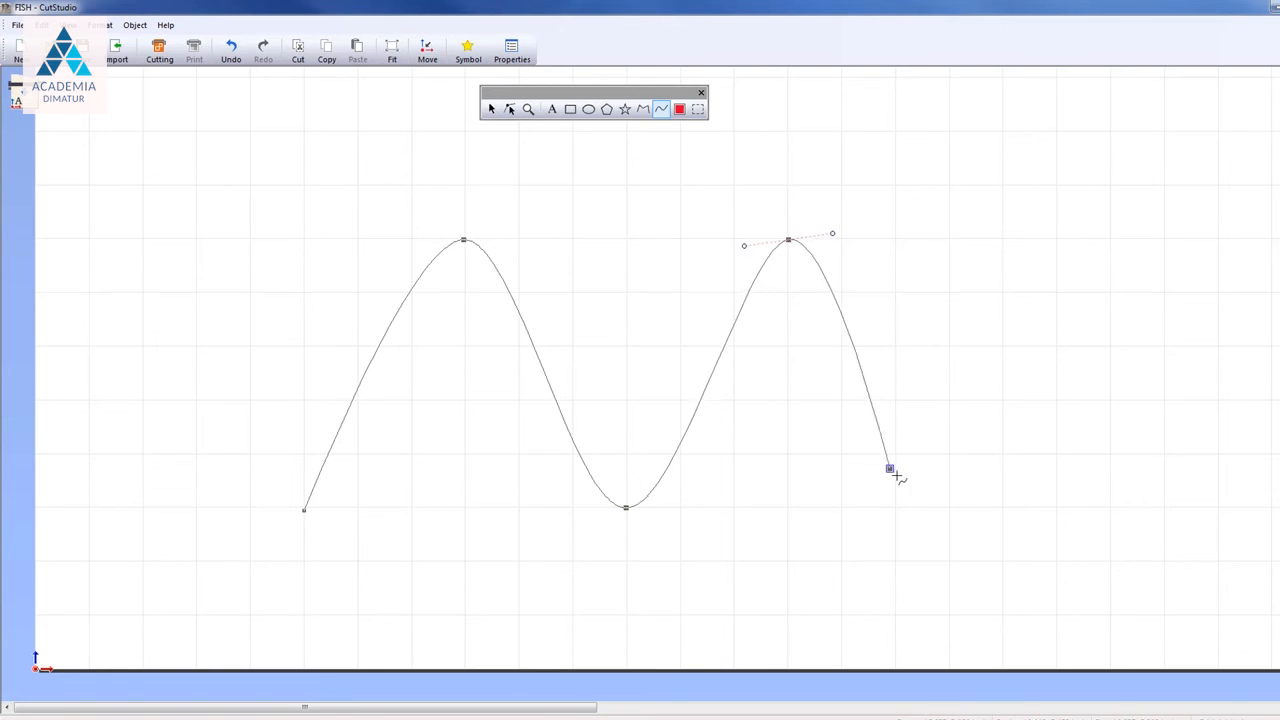
right_click(950, 508)
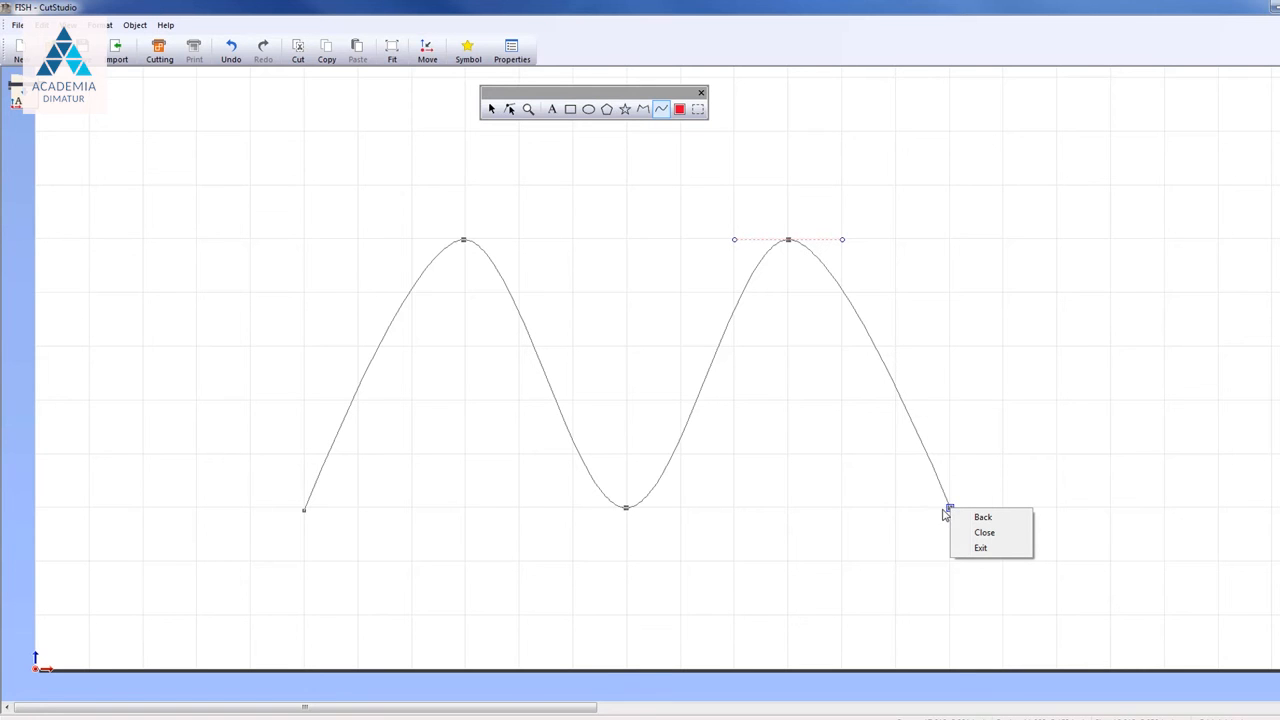
click(948, 508)
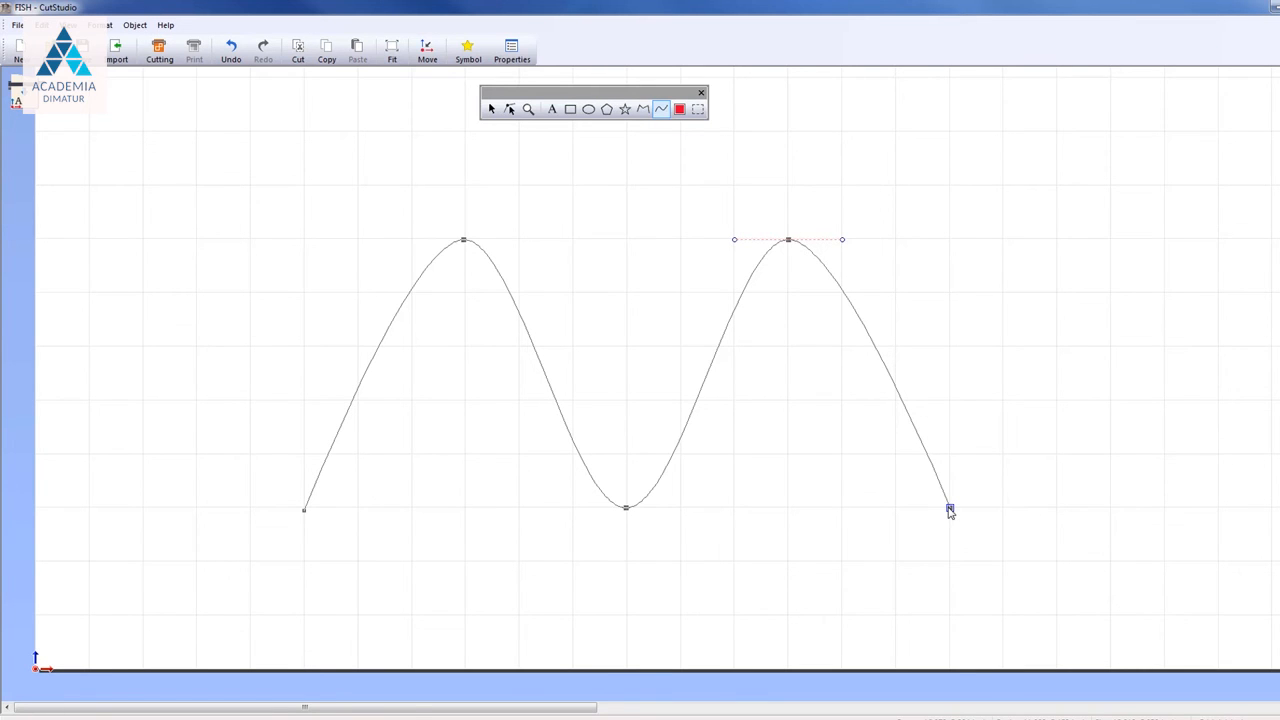
click(948, 507)
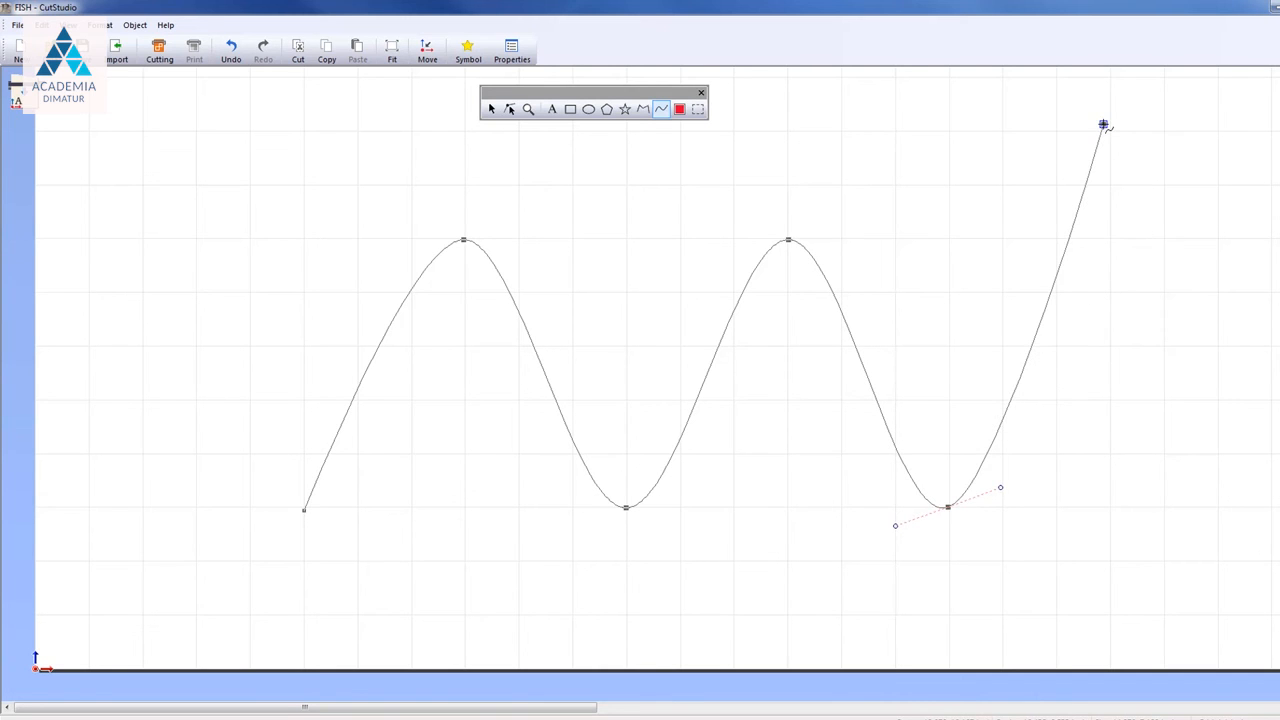
key(Escape)
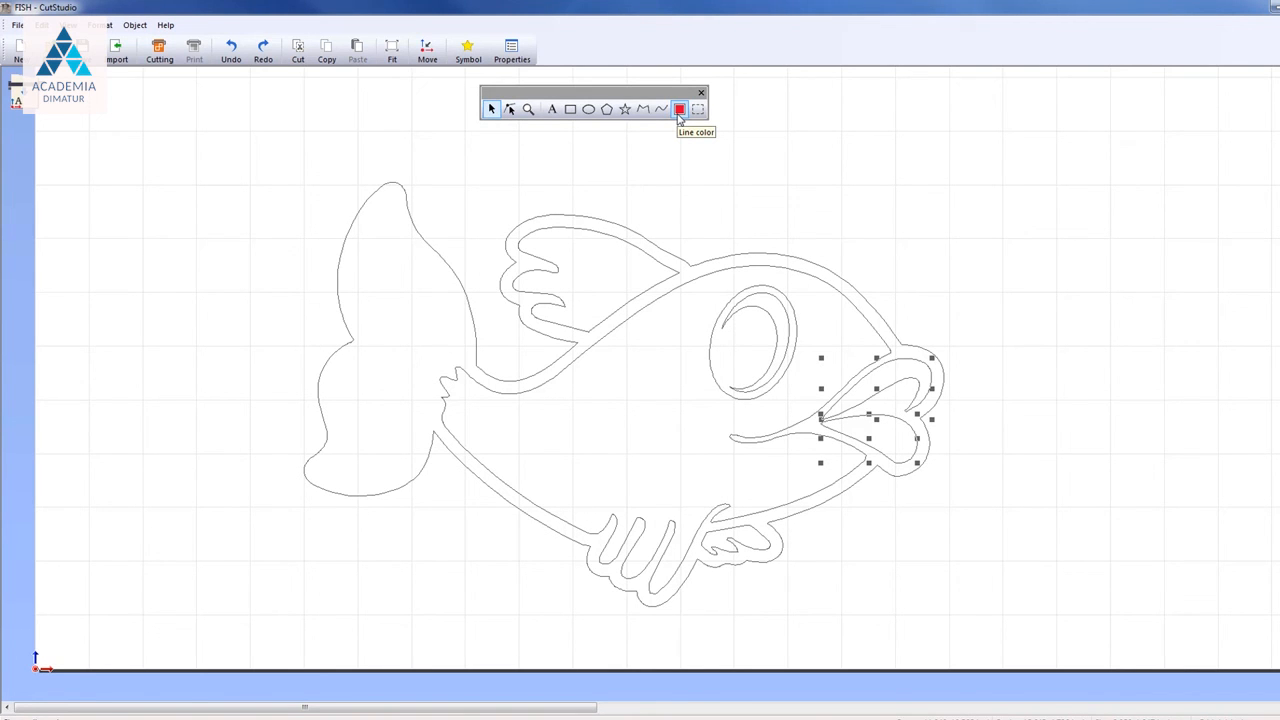
Change the line color of the fish's selected lip outlines to cyan and deselect them.
click(680, 112)
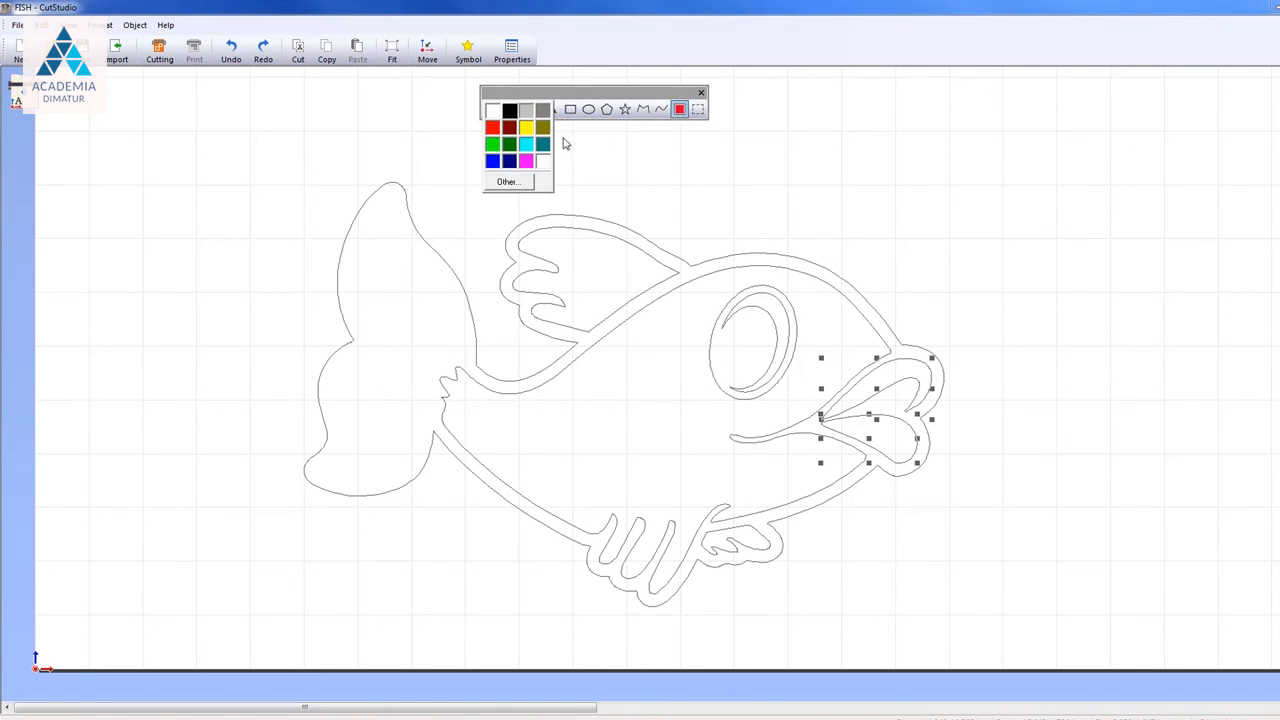
click(529, 150)
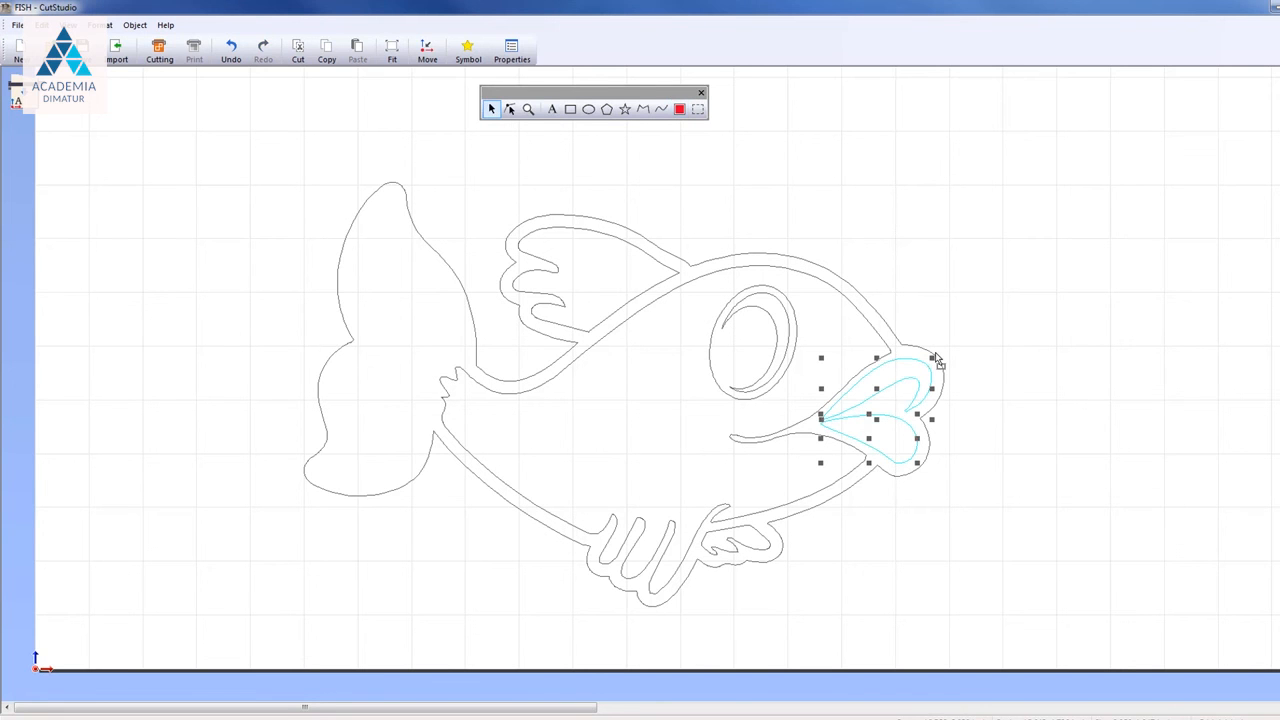
click(996, 420)
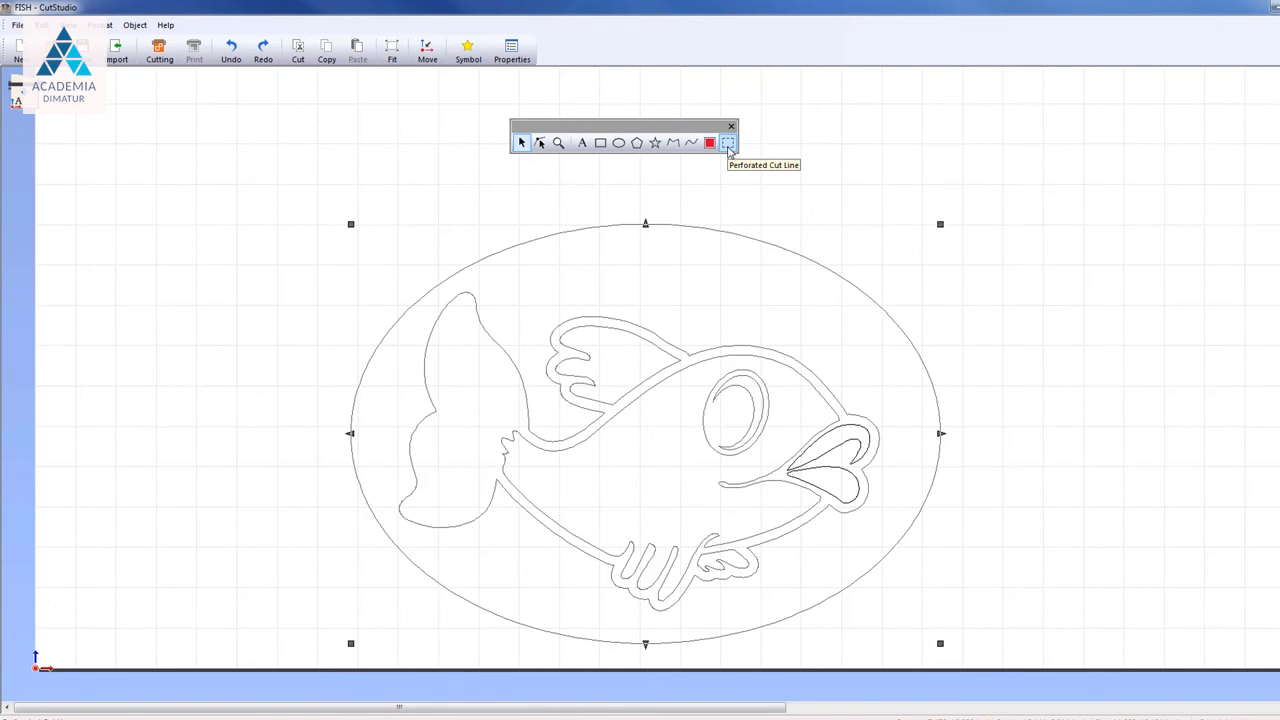
Select the large ellipse around the fish and make it a perforated cut line.
click(730, 182)
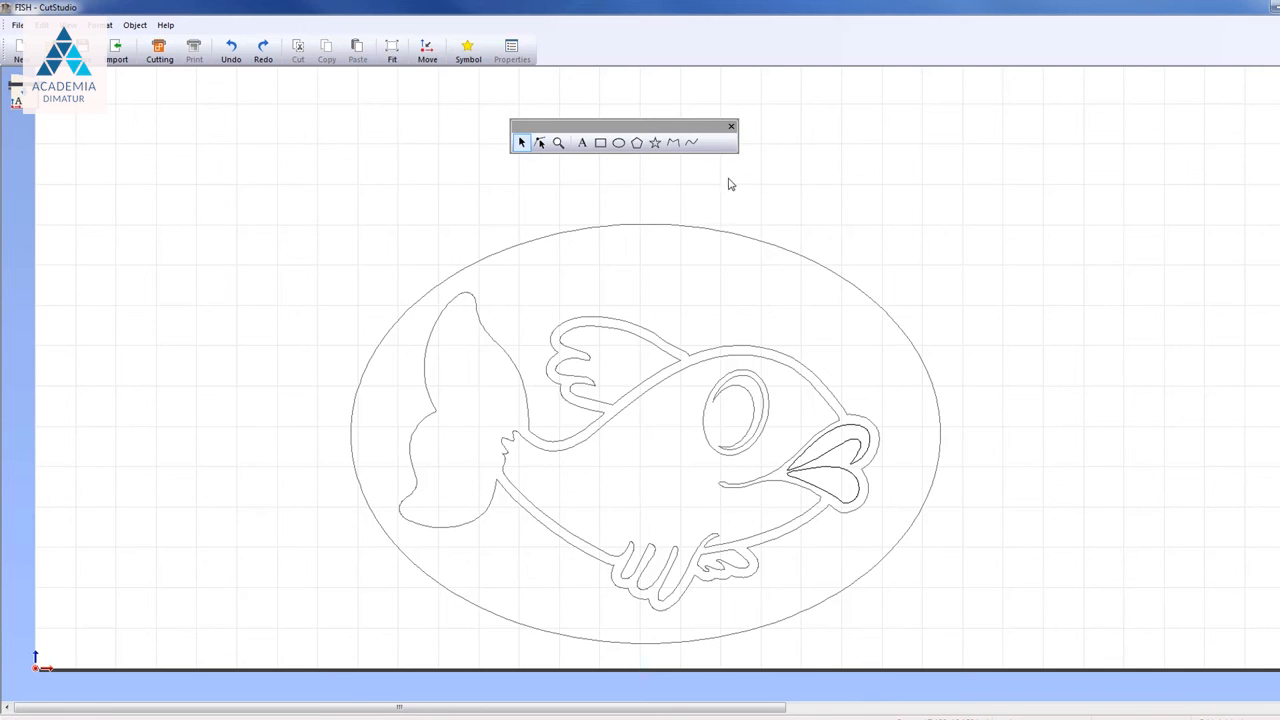
click(722, 240)
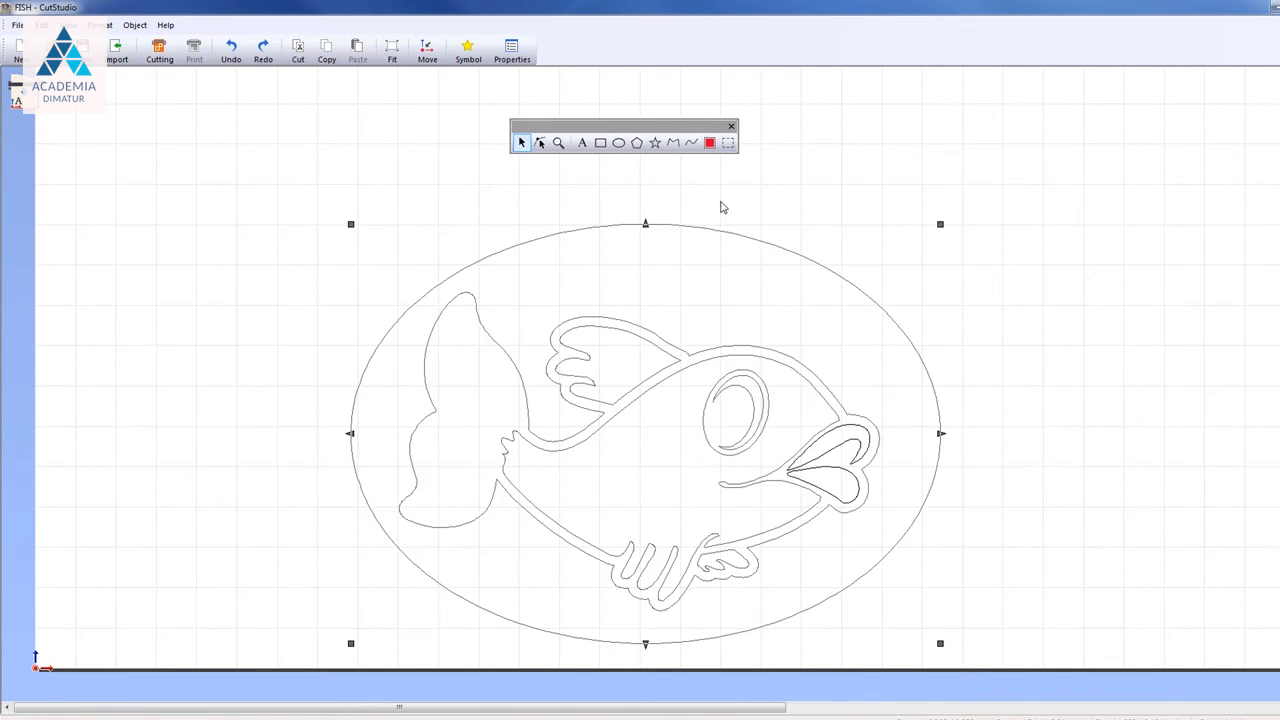
click(728, 144)
scroll(751, 260, up, 2)
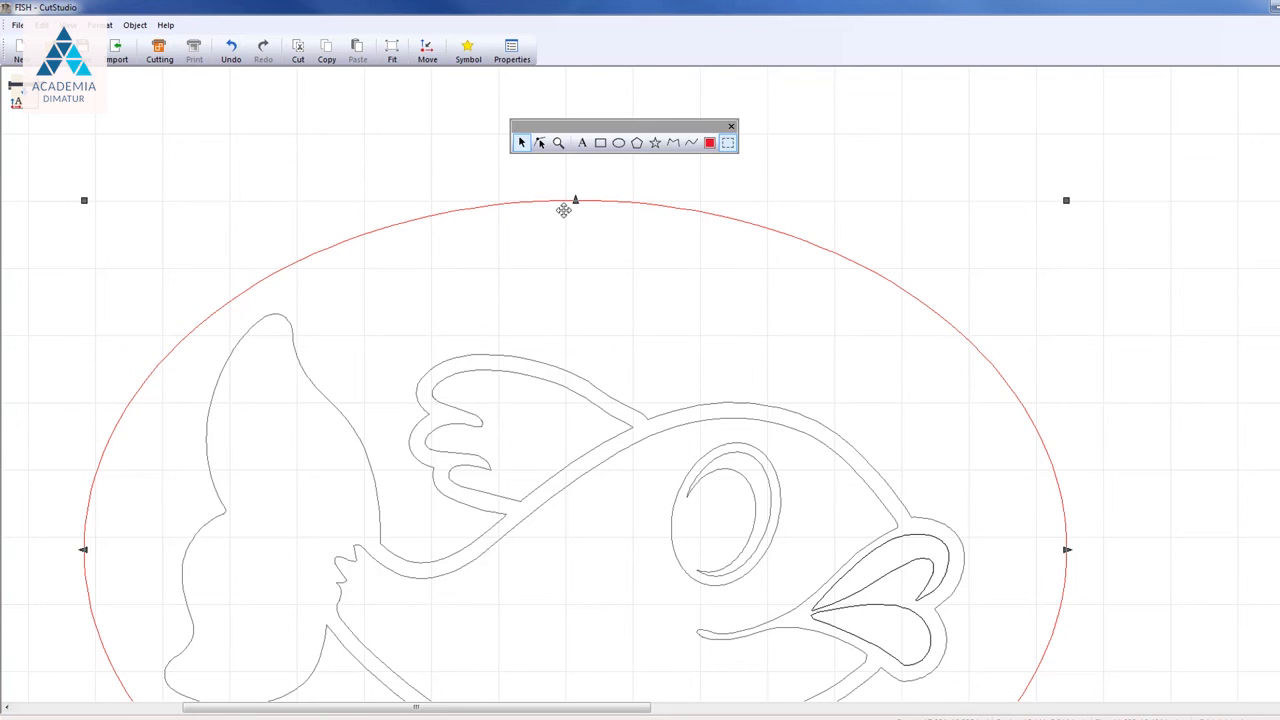
Open the program preferences and display the color settings, including the perforated cut line color.
click(17, 25)
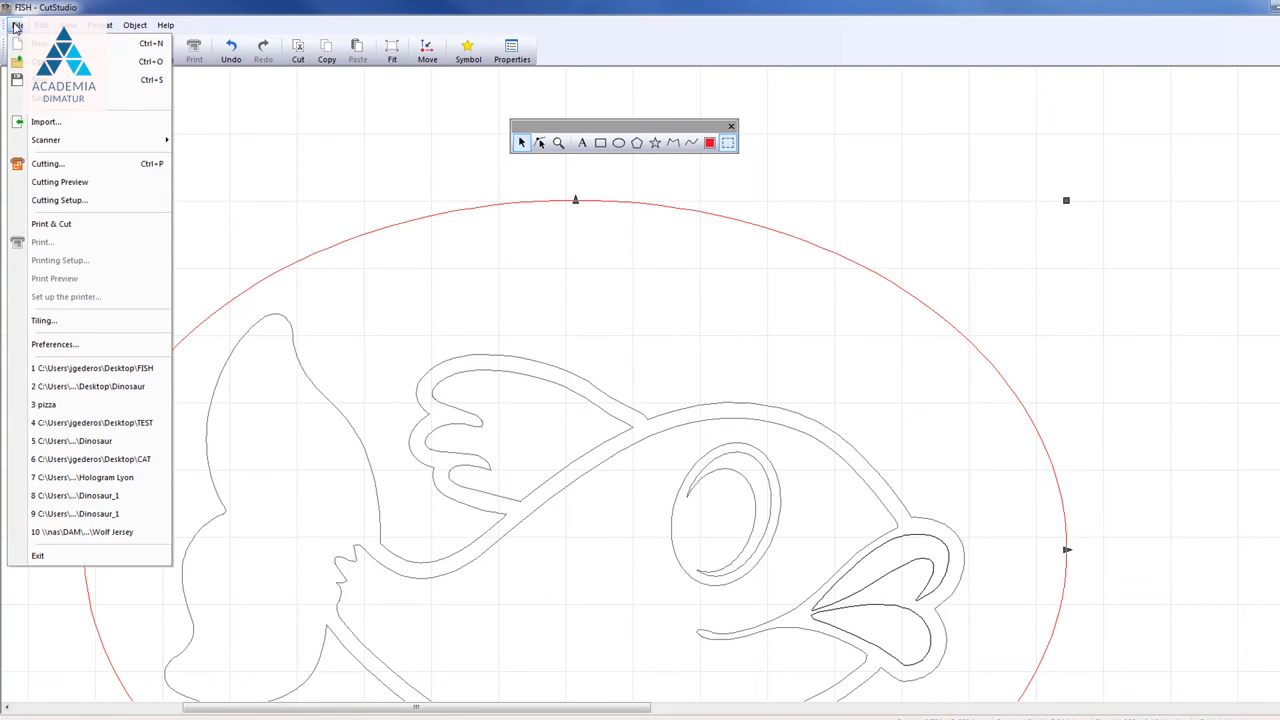
click(74, 345)
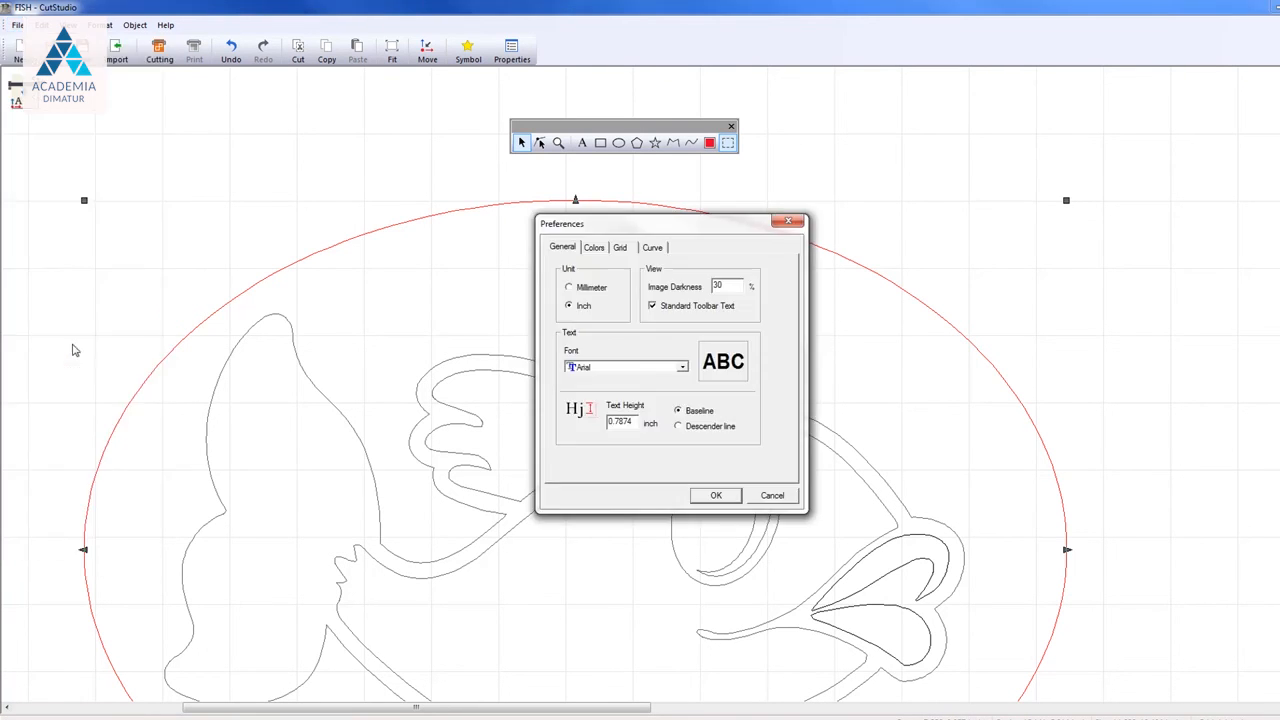
click(601, 252)
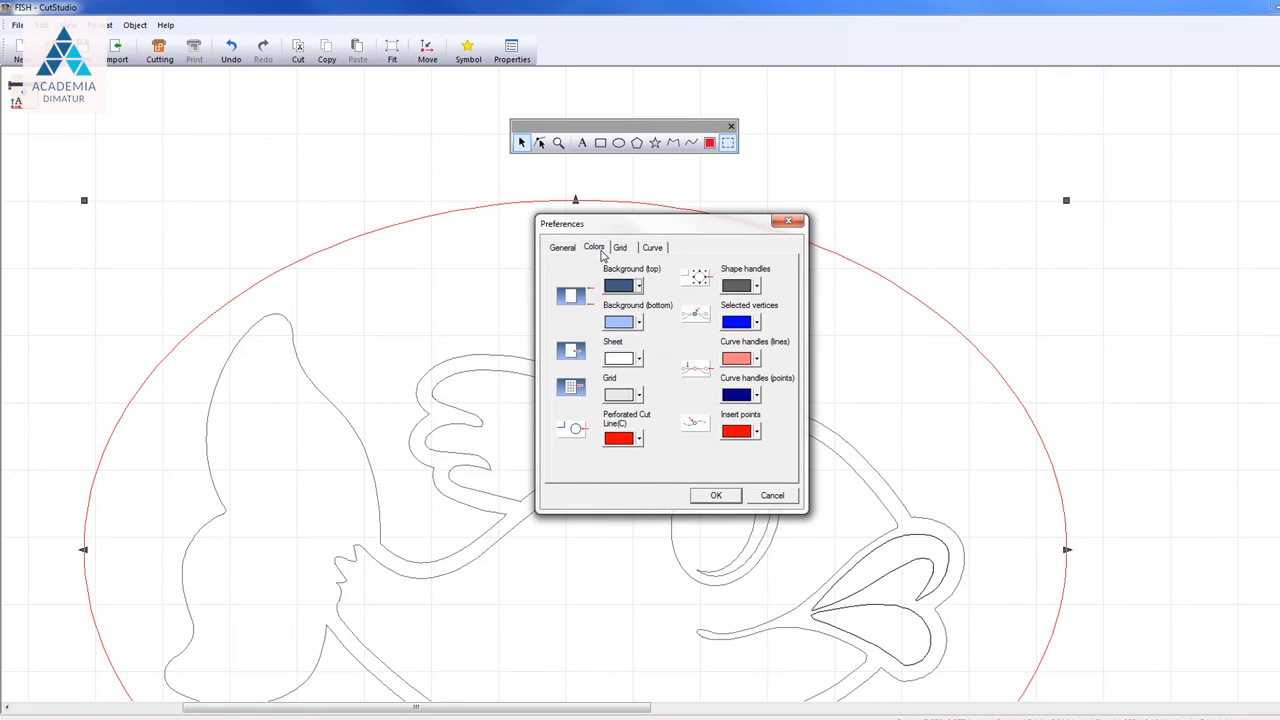